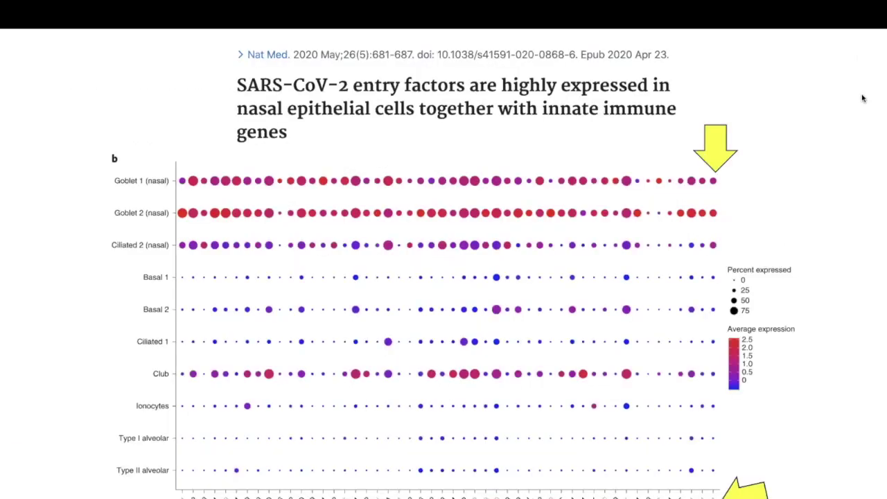
- End the SARS-CoV-2 slideshow and bring JMP's untitled 8 gene table to the front
key(Escape)
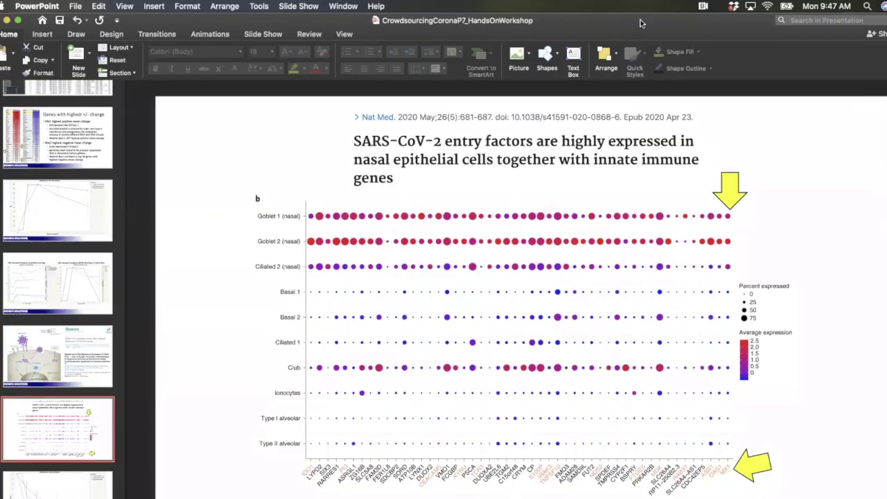
drag(642, 22, 635, 120)
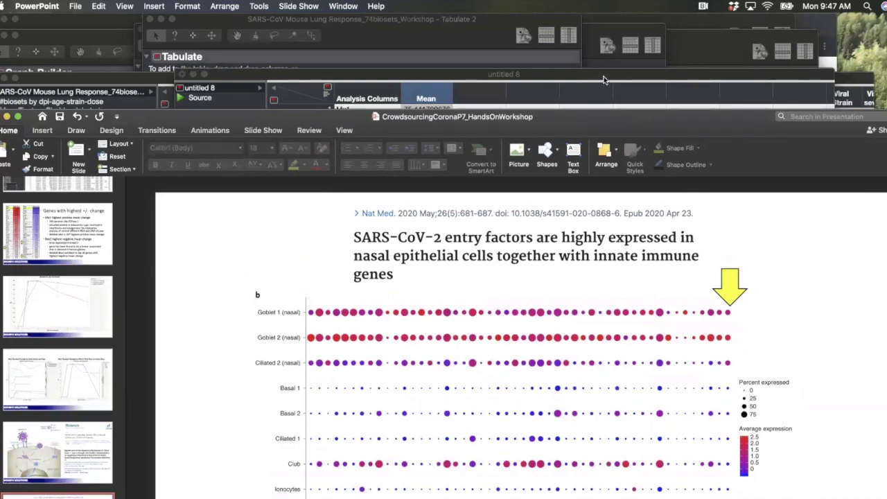
drag(603, 80, 575, 28)
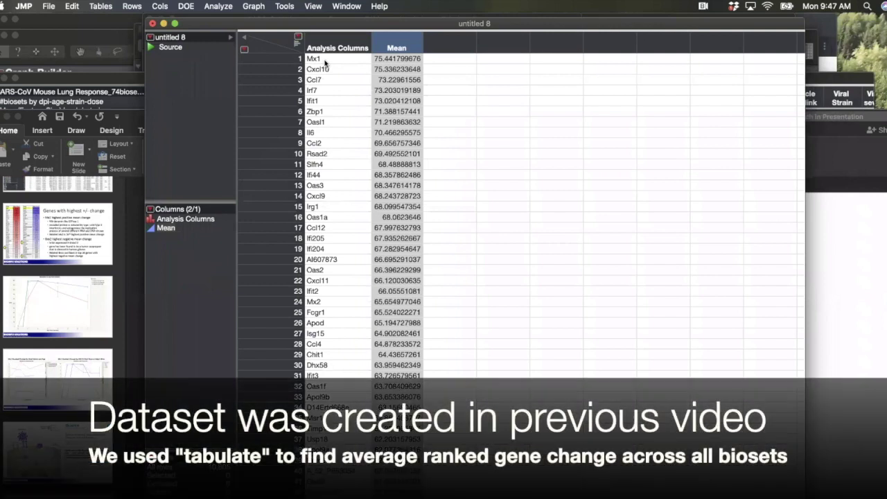
click(327, 61)
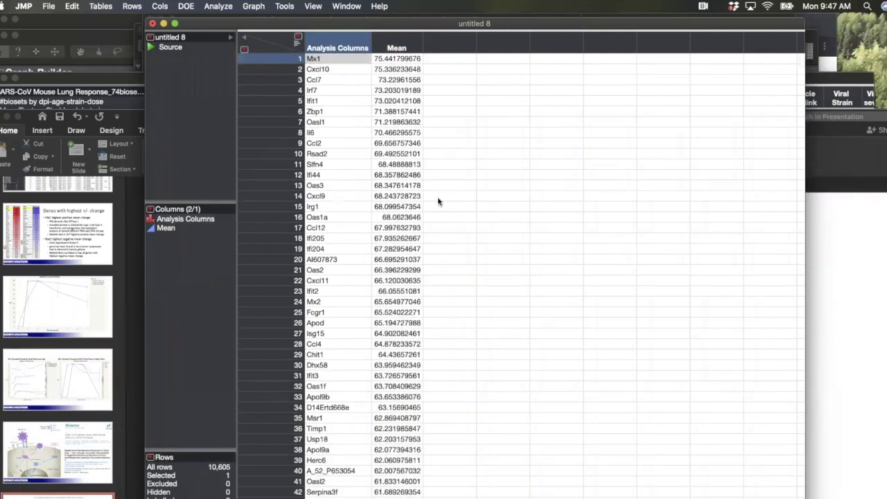
scroll(438, 200, down, 4)
scroll(438, 201, down, 5)
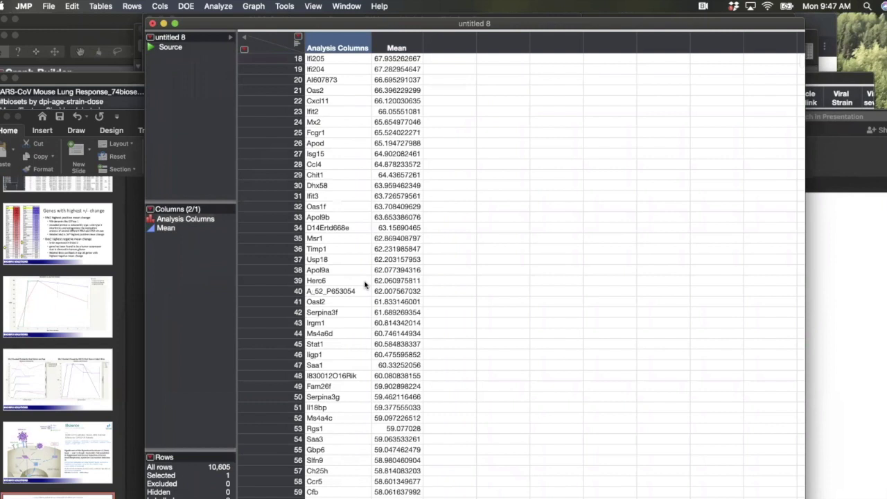
scroll(365, 284, down, 20)
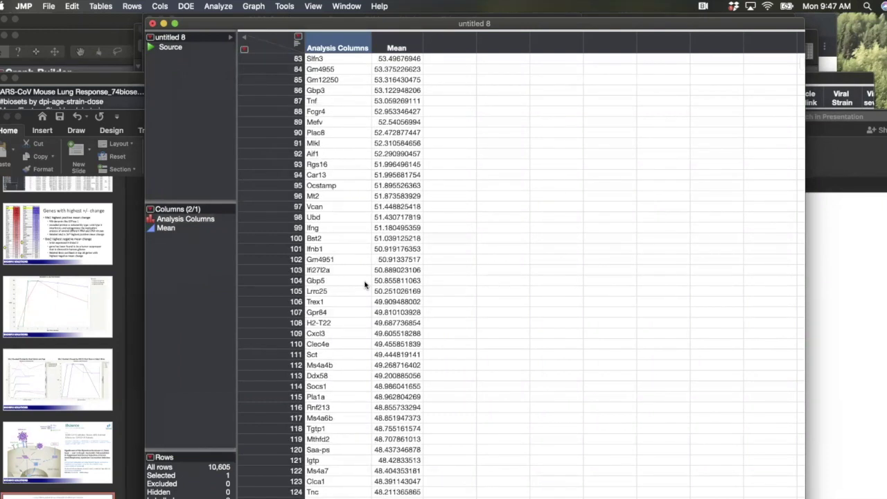
scroll(365, 284, down, 9)
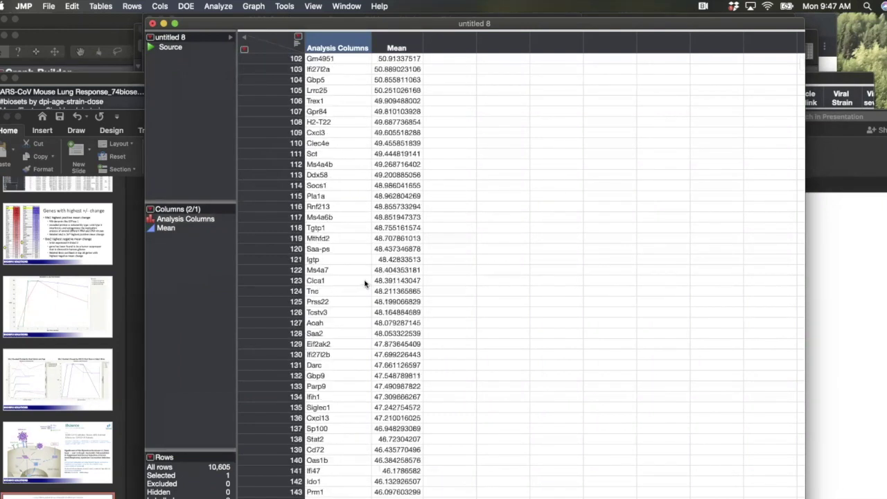
scroll(365, 284, down, 3)
scroll(485, 180, up, 1)
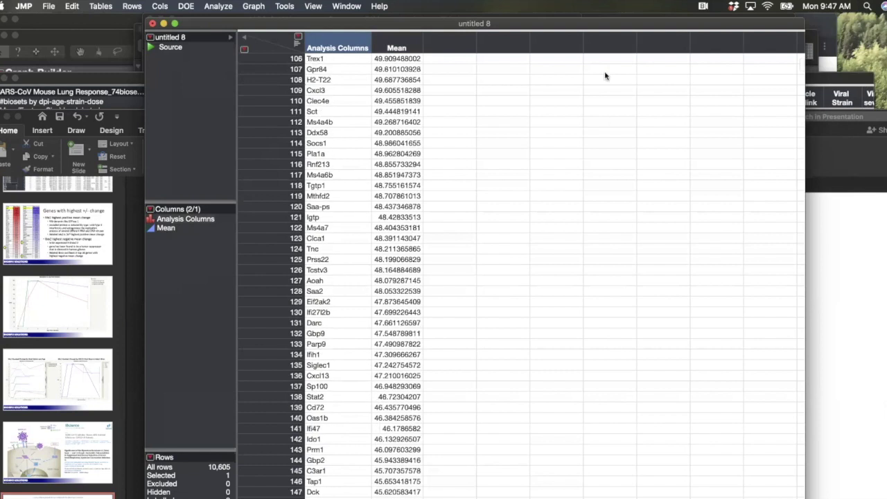
drag(617, 26, 593, 43)
scroll(299, 240, up, 20)
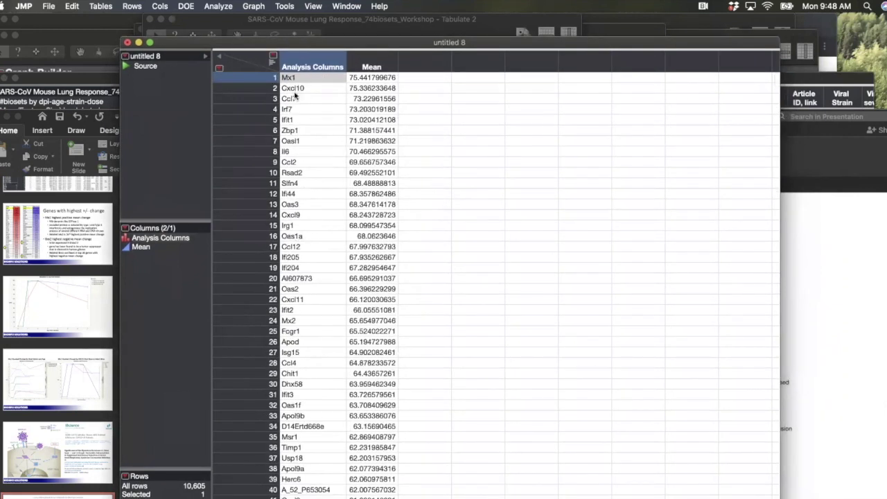
scroll(335, 173, down, 4)
scroll(337, 228, down, 14)
scroll(337, 229, down, 16)
scroll(338, 228, down, 15)
scroll(337, 229, down, 7)
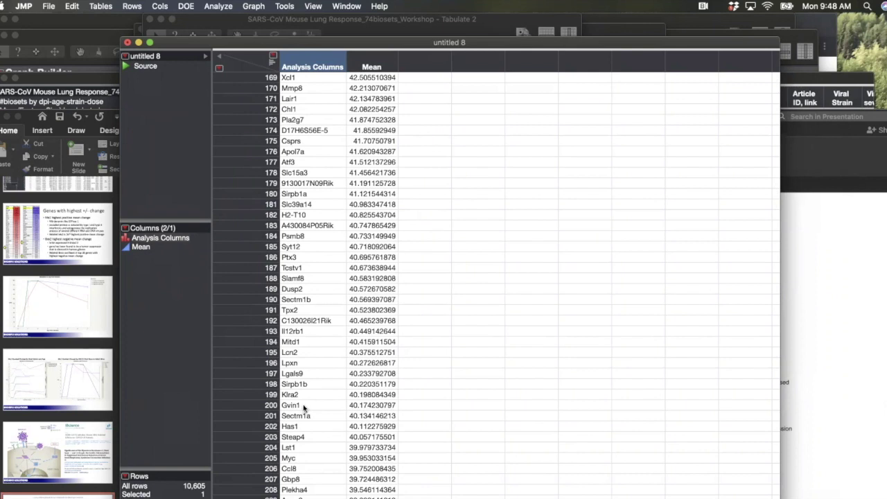
- Select and copy the top 200 genes by mean change in untitled 8, down to Gvin1
shift+click(302, 407)
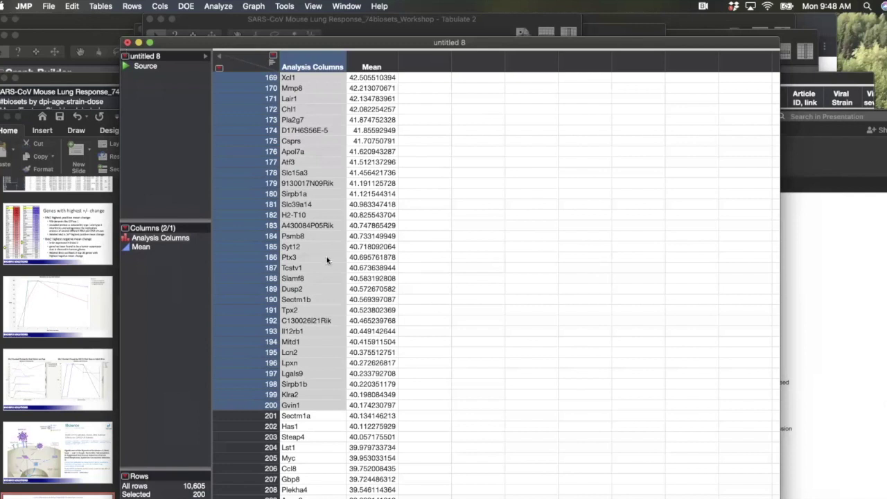
key(super+c)
scroll(343, 328, down, 1)
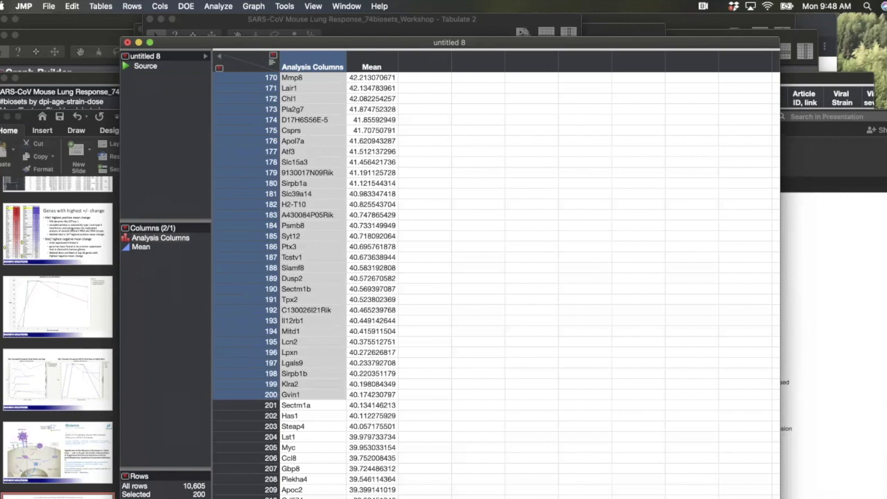
- In Chrome's STRING tab, run a Google search for 'string protein'
key(super+Tab)
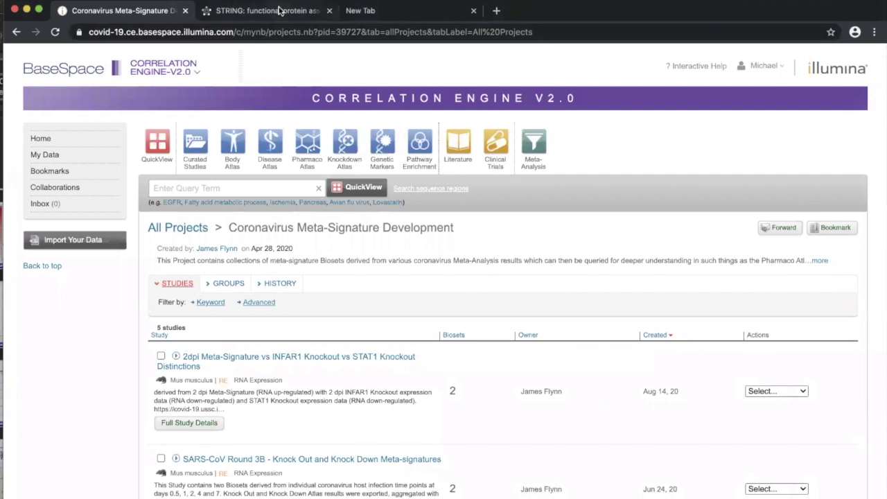
click(267, 8)
click(203, 35)
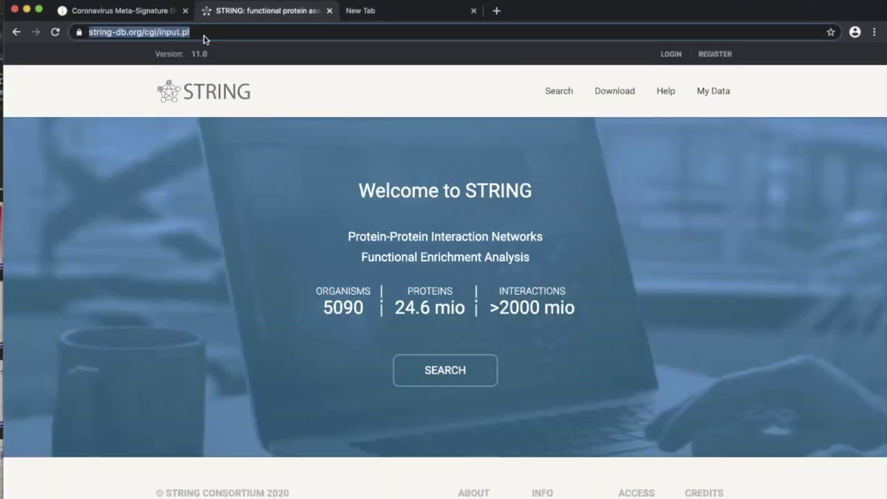
text(string)
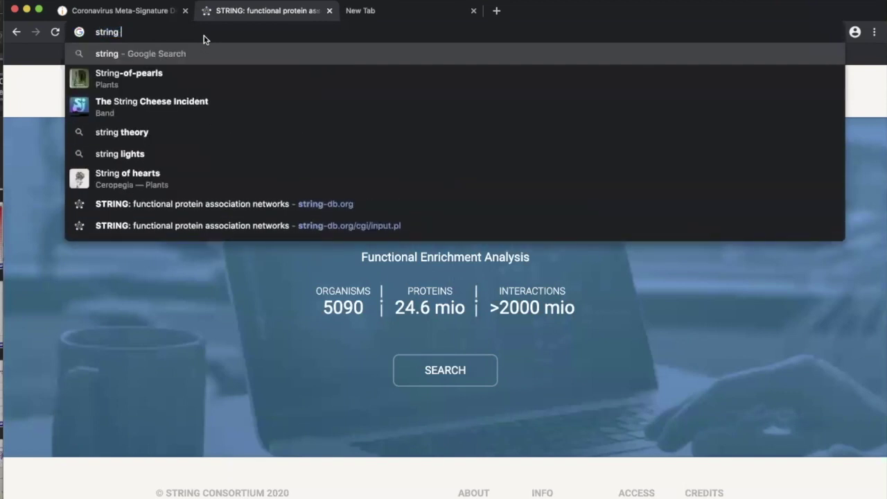
text( prote)
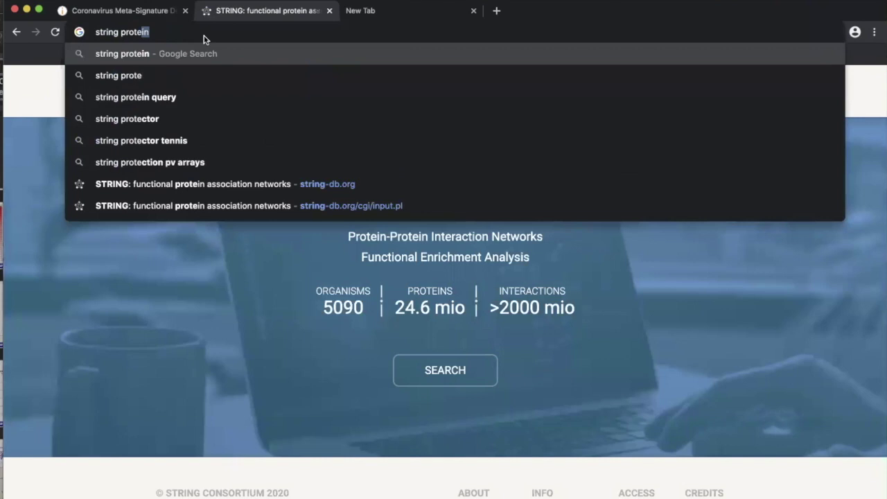
text(in)
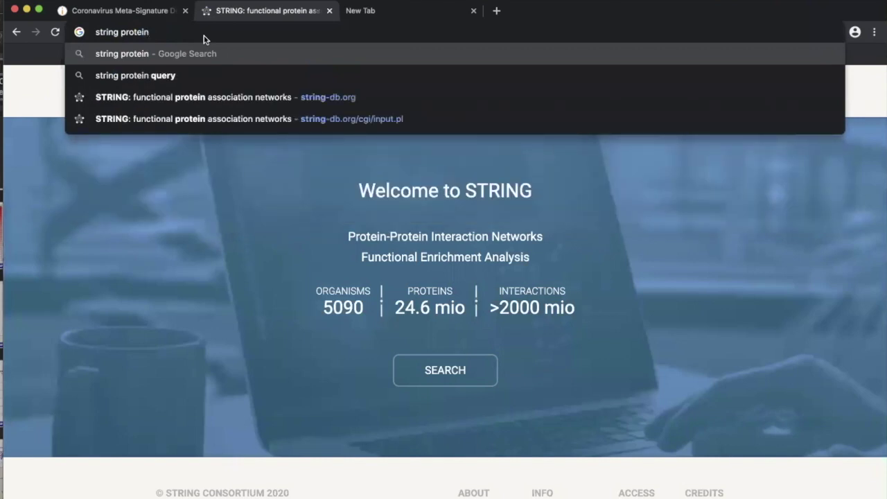
key(Return)
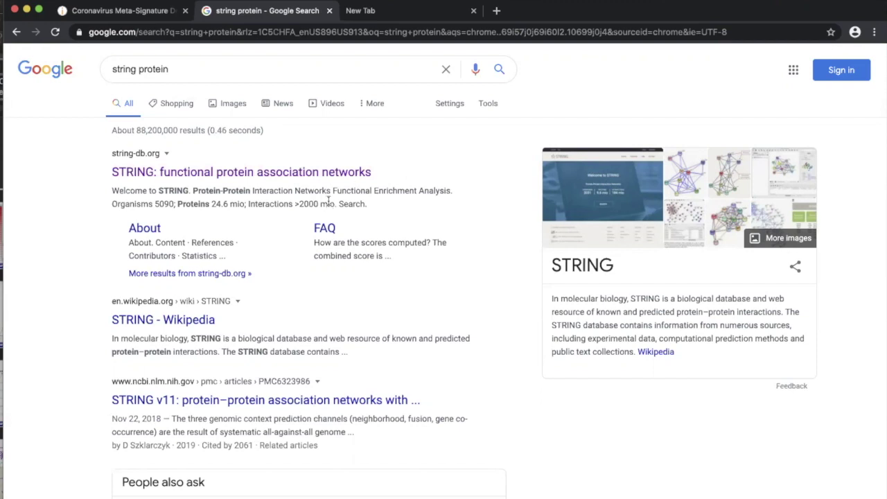
- Open the STRING functional protein association networks site and its protein search form
click(257, 173)
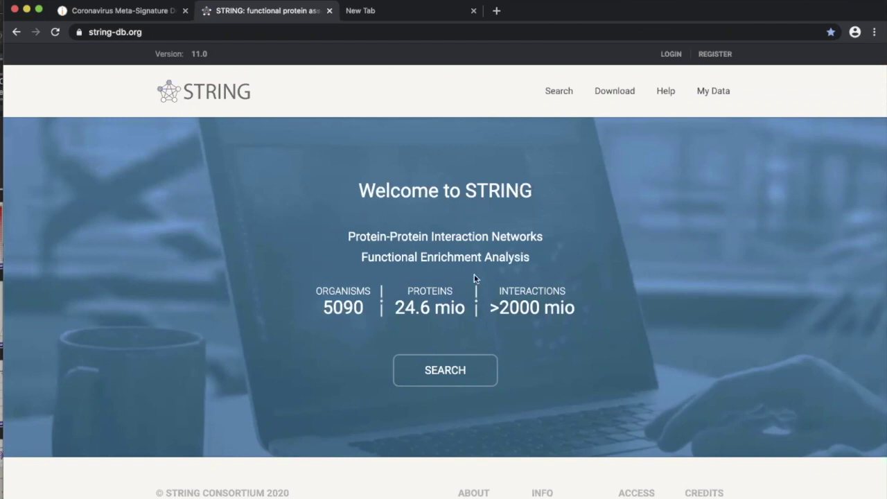
click(450, 371)
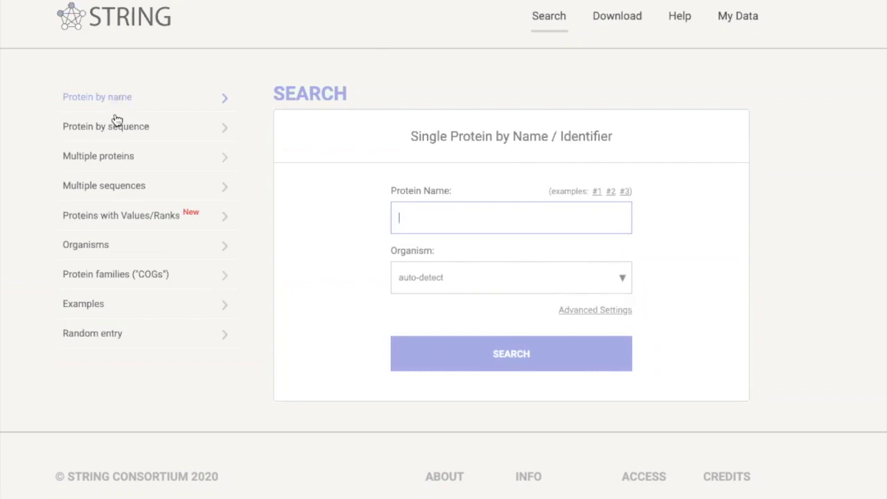
- Paste the copied gene list, ending with Gvin1, into the Multiple proteins names box
click(119, 160)
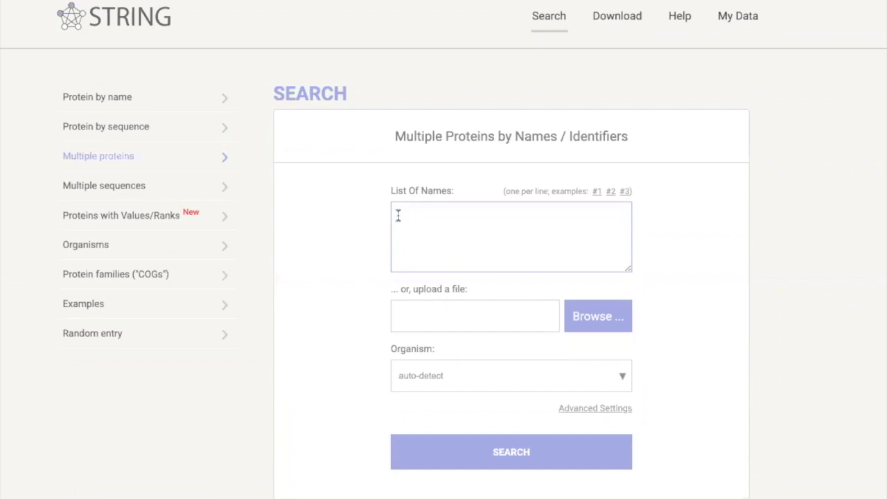
key(ctrl+v)
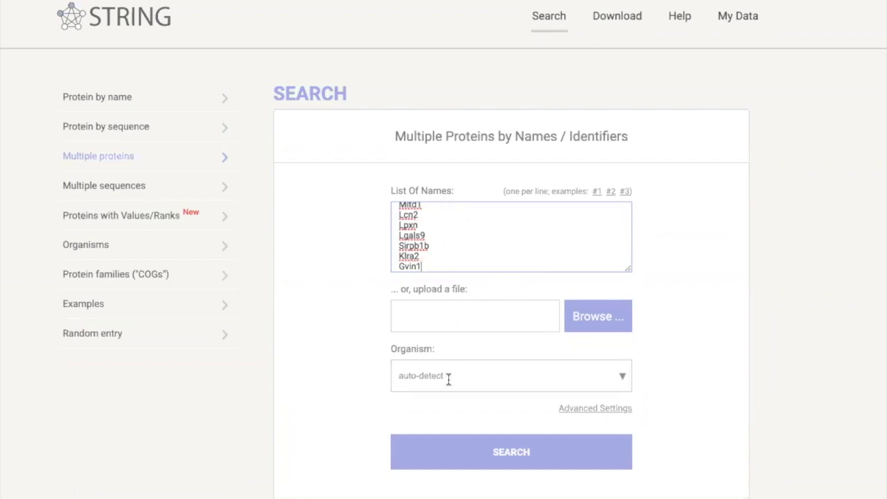
scroll(448, 379, down, 1)
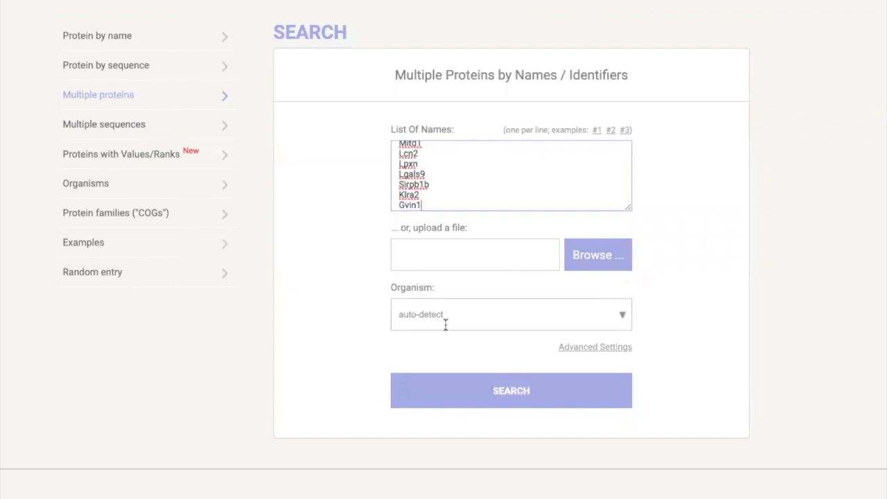
- Set the organism to Mus musculus by searching 'mus mus' and picking the suggestion
click(425, 315)
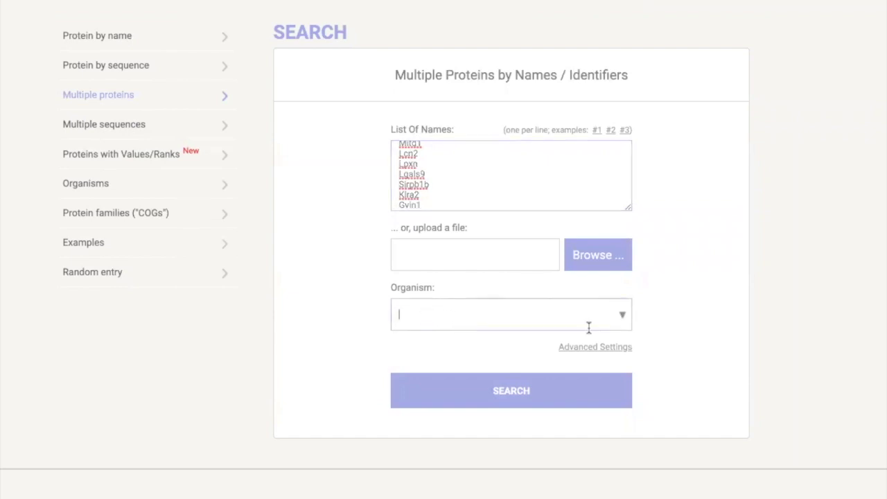
click(621, 314)
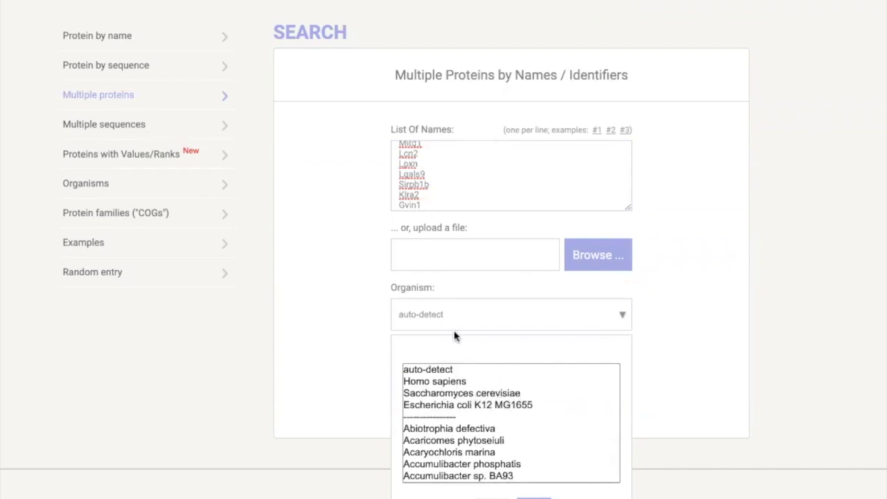
click(420, 319)
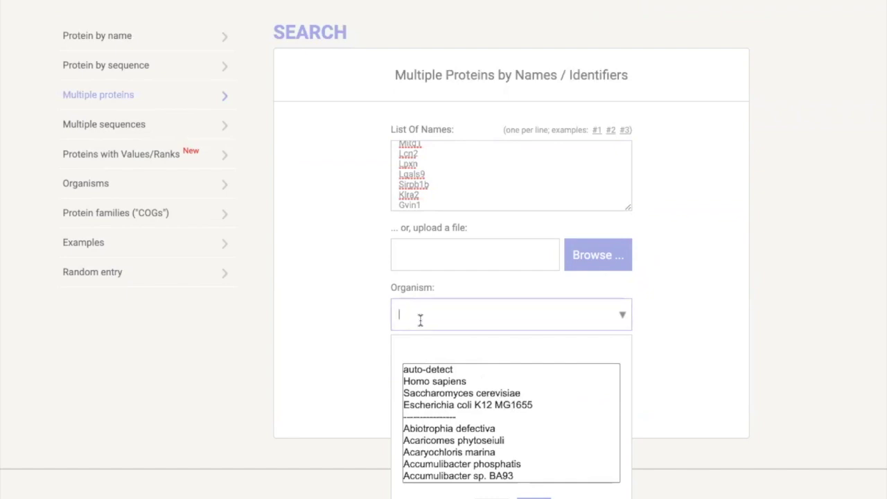
text(mus musculus)
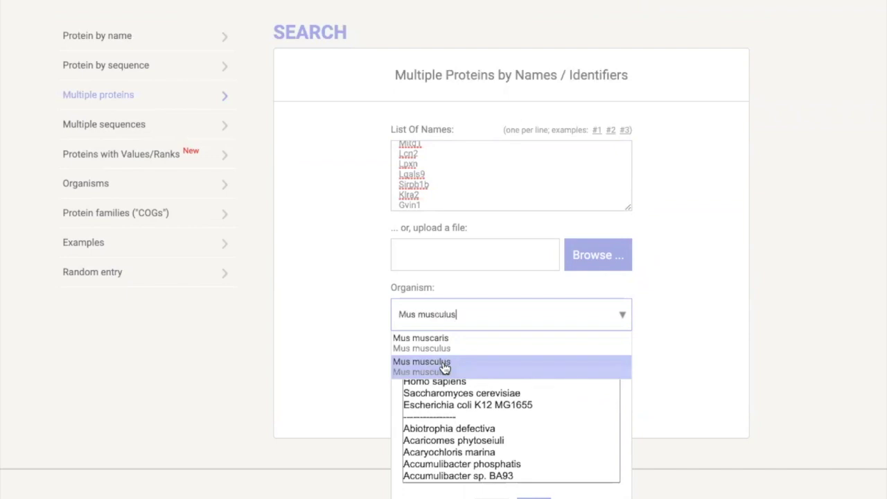
click(444, 367)
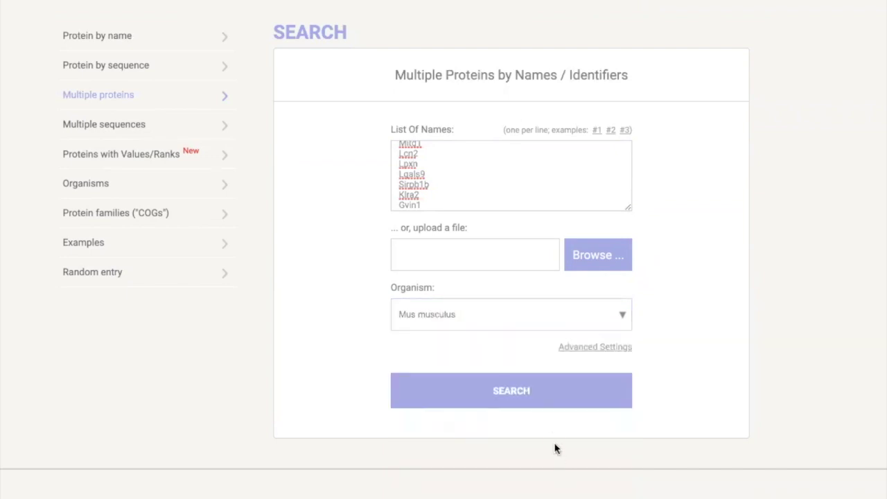
- Submit the mouse gene list search so STRING starts preparing the network
click(521, 398)
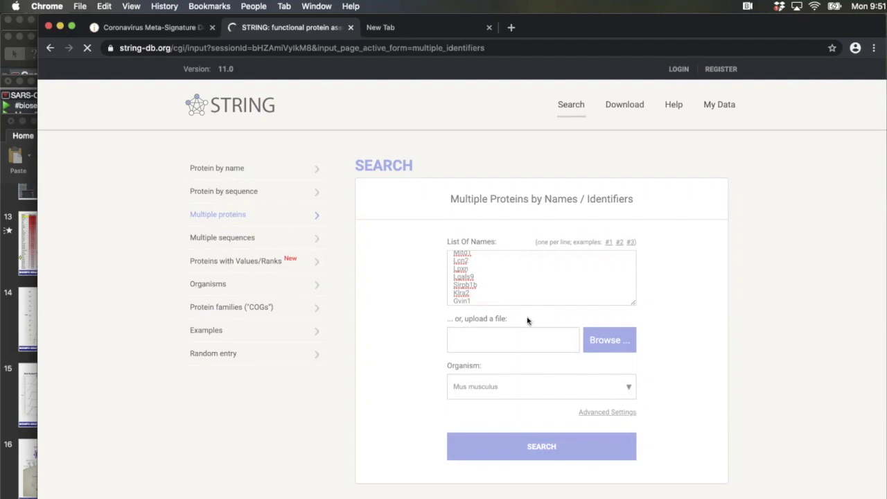
scroll(512, 237, down, 1)
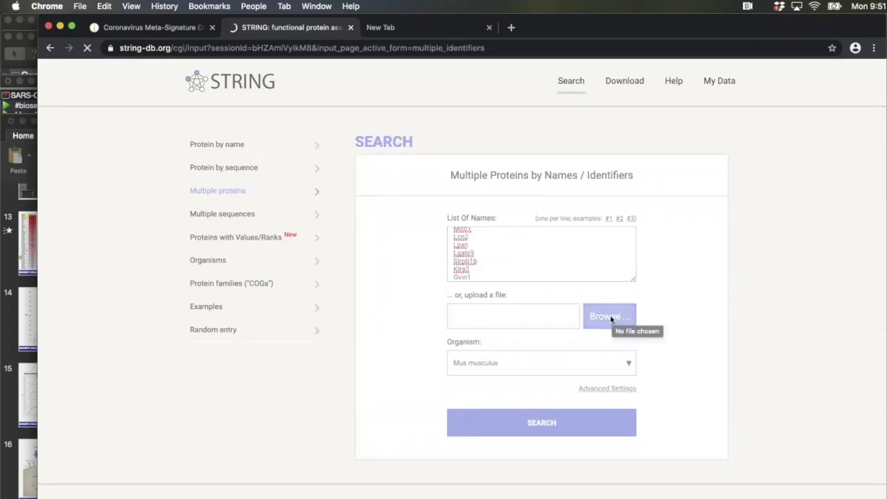
scroll(610, 320, up, 1)
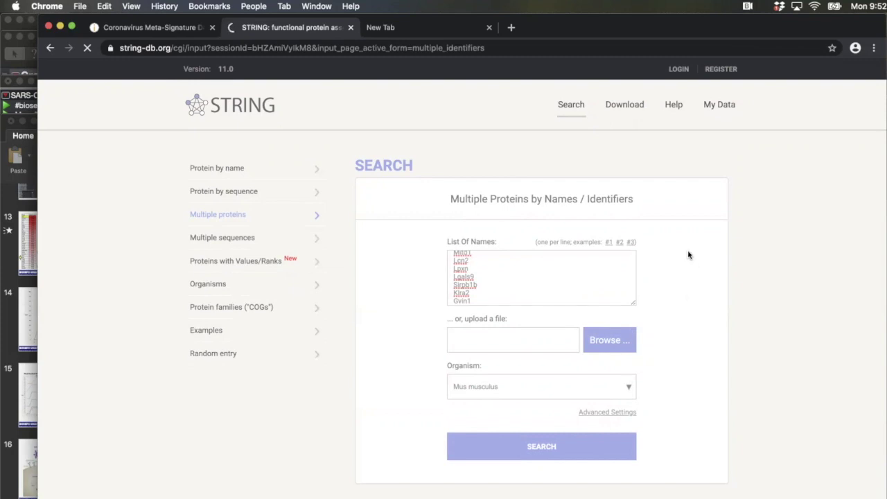
scroll(688, 255, down, 1)
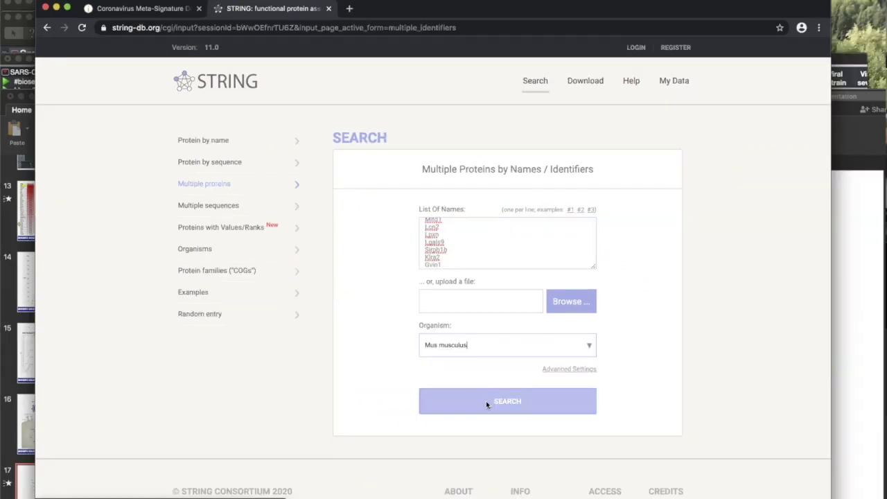
click(486, 404)
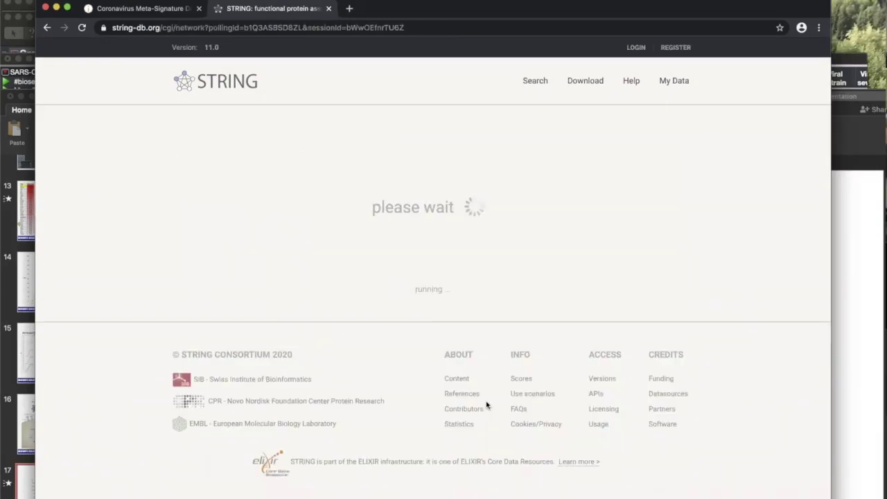
- Review the Mus musculus protein matches and continue to build the 192-protein network
scroll(504, 374, down, 1)
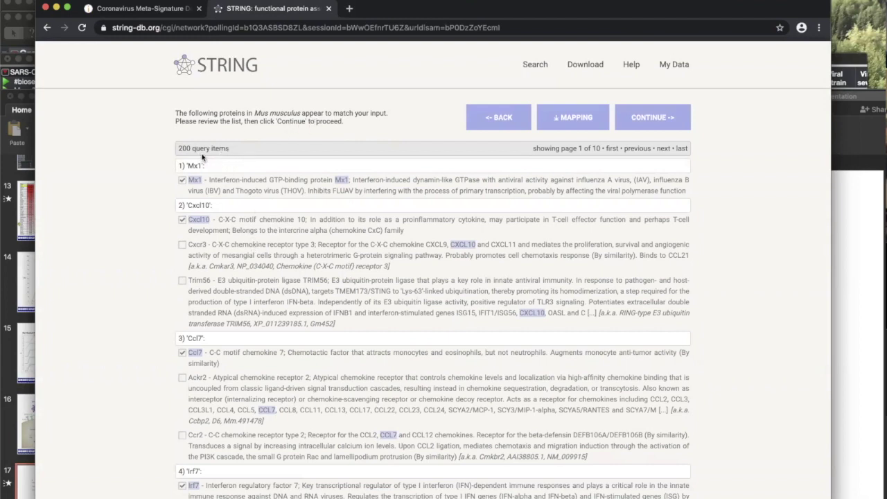
scroll(229, 254, down, 10)
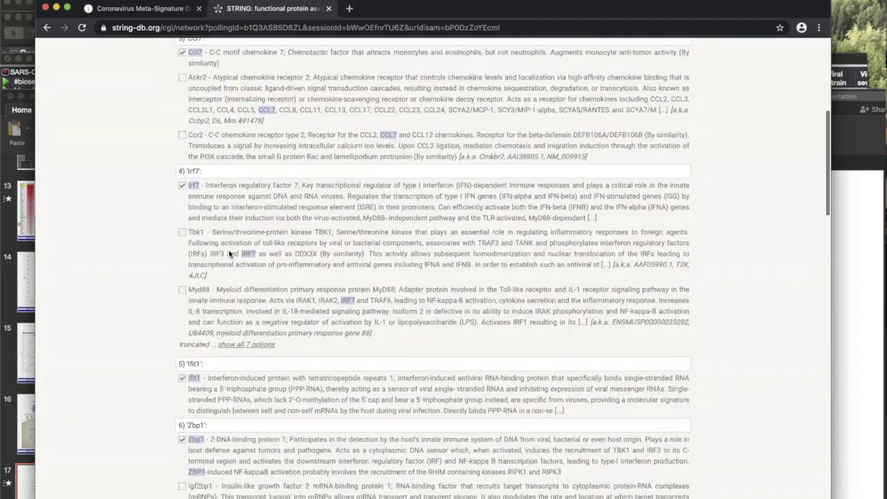
scroll(229, 254, up, 12)
scroll(229, 254, down, 1)
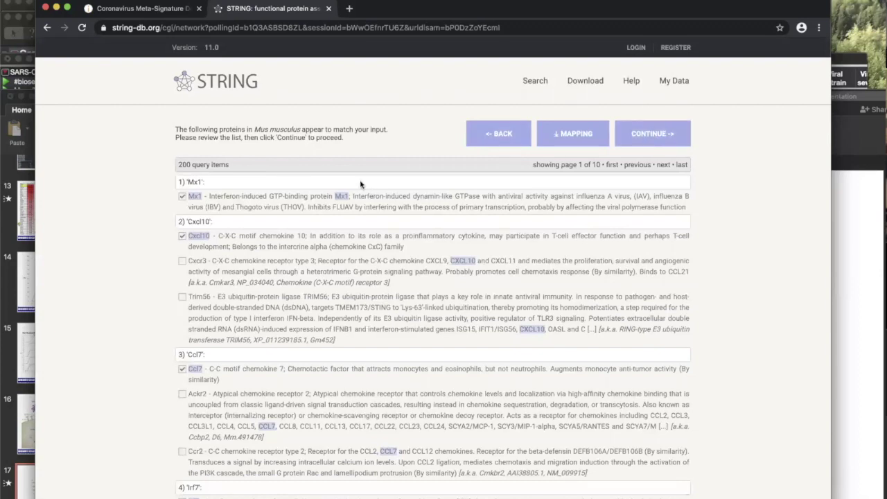
click(658, 135)
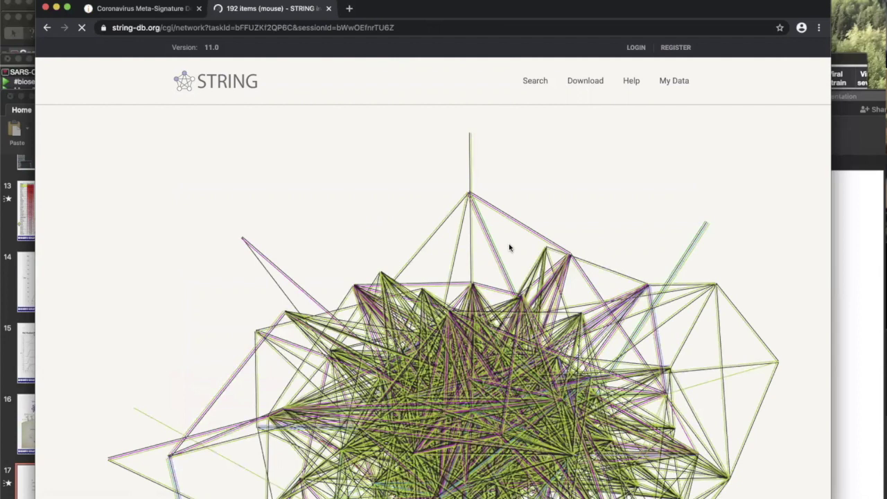
- Scroll through the 192-protein mouse network and its node colour and evidence legend
scroll(508, 243, down, 3)
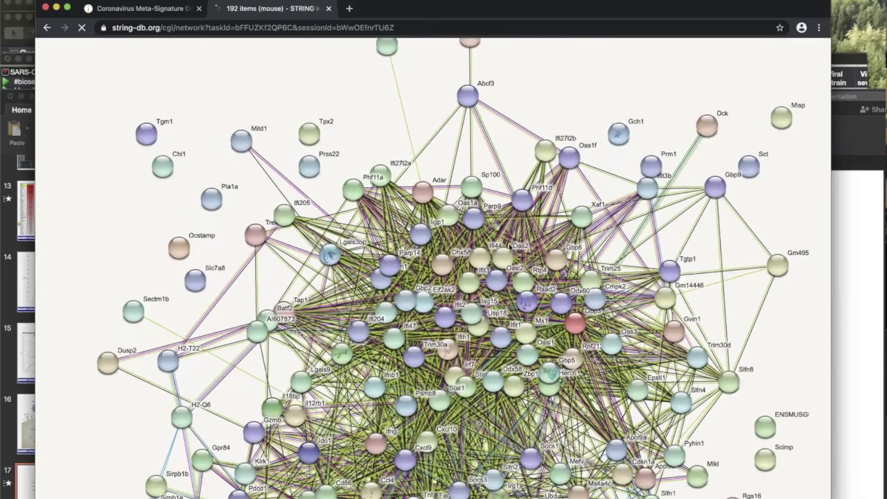
scroll(510, 246, down, 4)
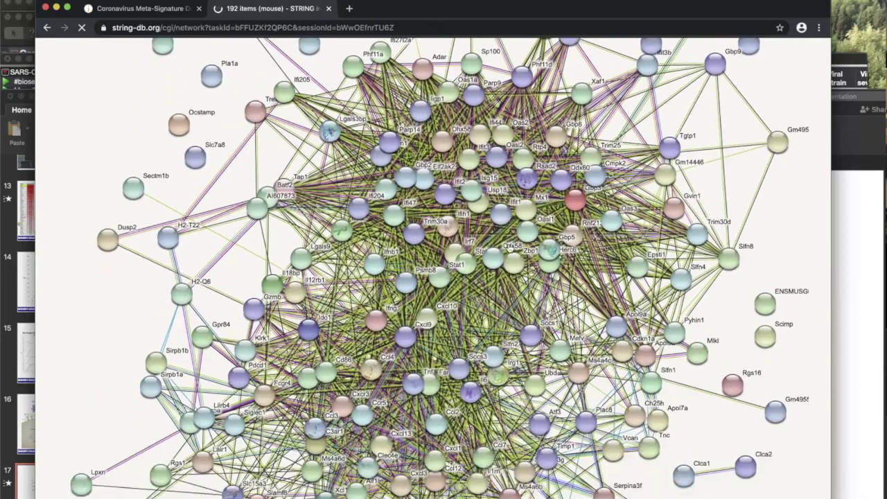
scroll(510, 249, up, 7)
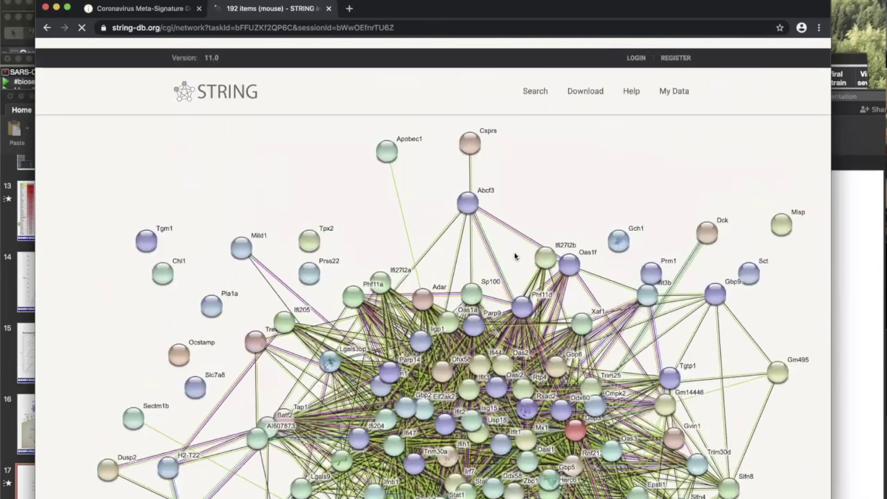
scroll(515, 257, down, 3)
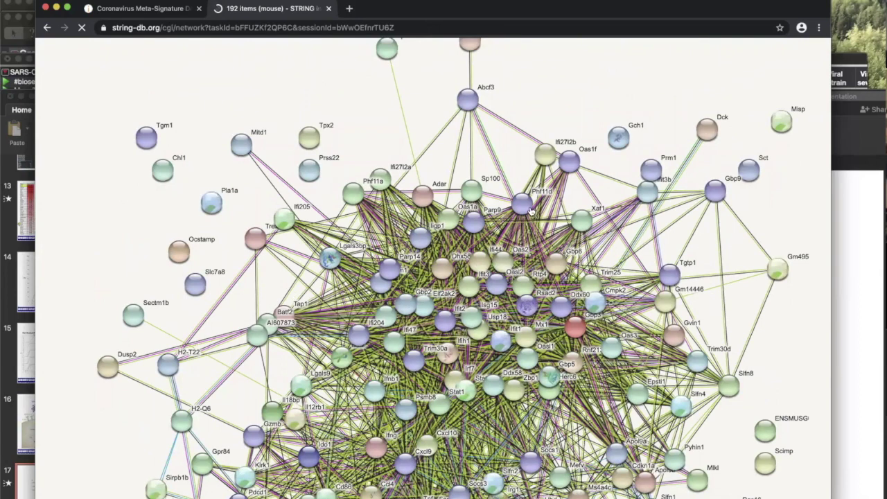
scroll(552, 236, down, 12)
scroll(553, 236, up, 6)
scroll(565, 239, up, 1)
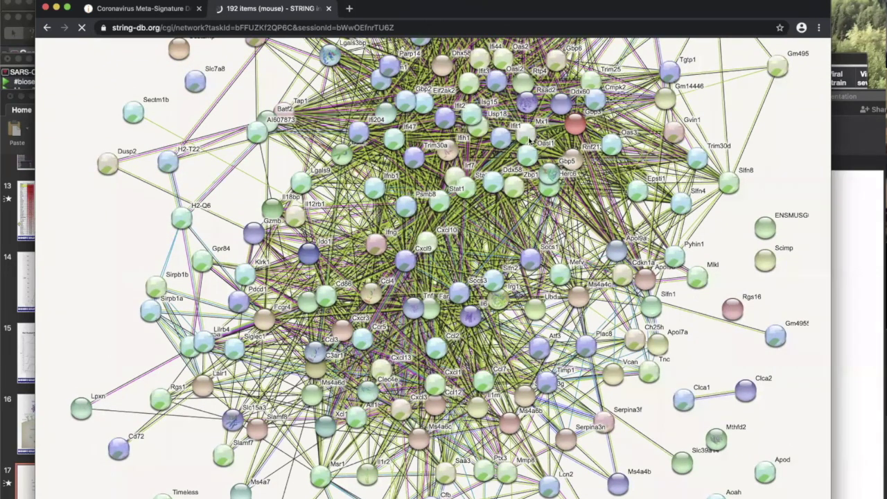
scroll(527, 274, up, 5)
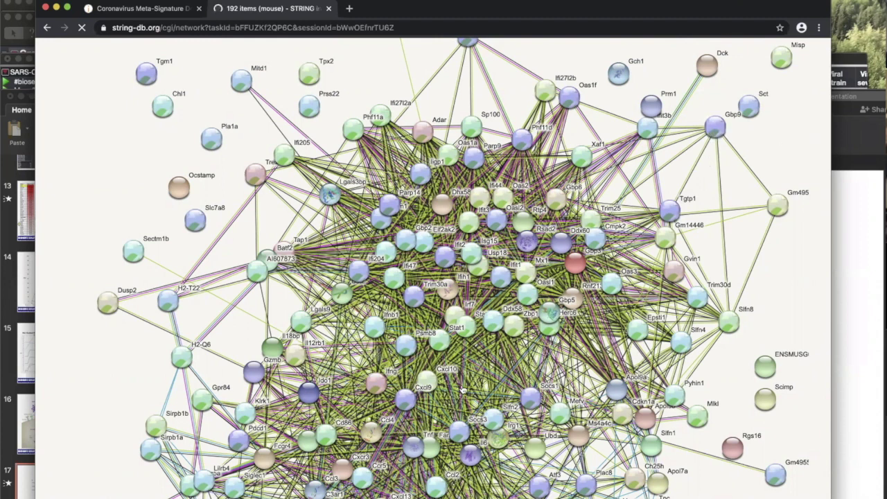
scroll(462, 389, down, 2)
scroll(462, 389, down, 5)
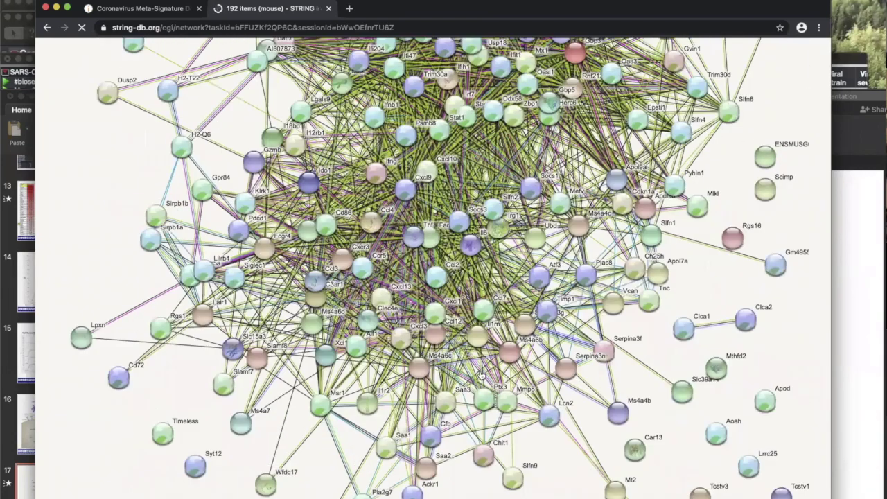
scroll(481, 372, down, 2)
scroll(480, 373, down, 8)
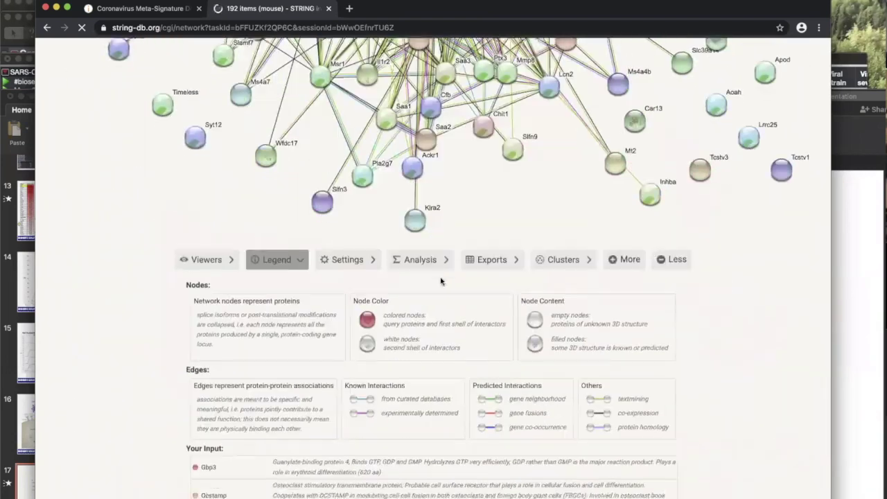
- Show the 192-protein network's statistics and functional enrichment results and review them
click(429, 261)
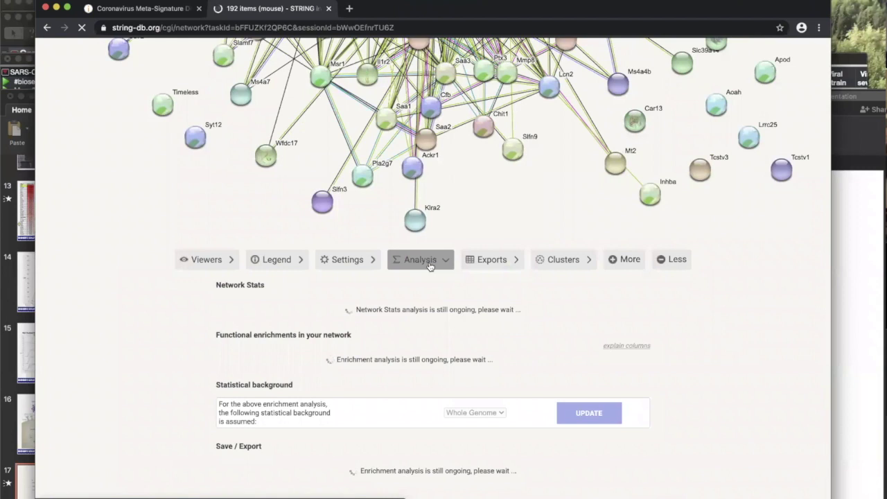
scroll(430, 266, down, 1)
scroll(430, 265, down, 1)
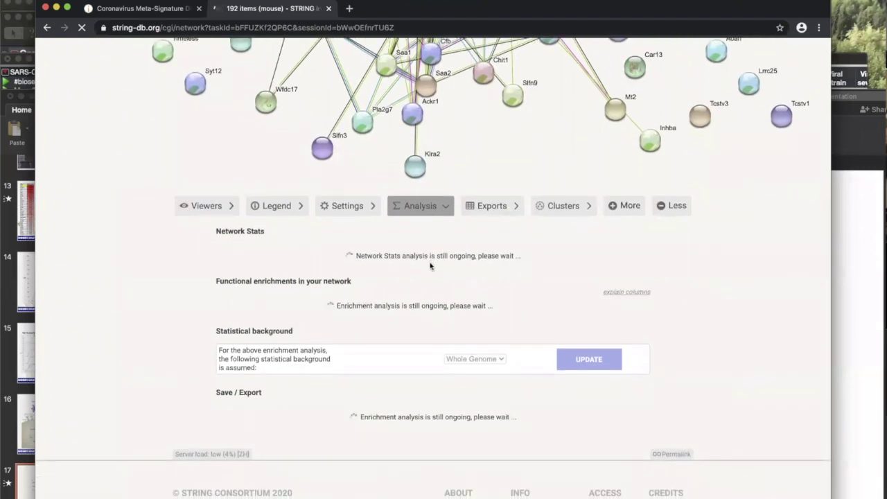
scroll(430, 266, up, 5)
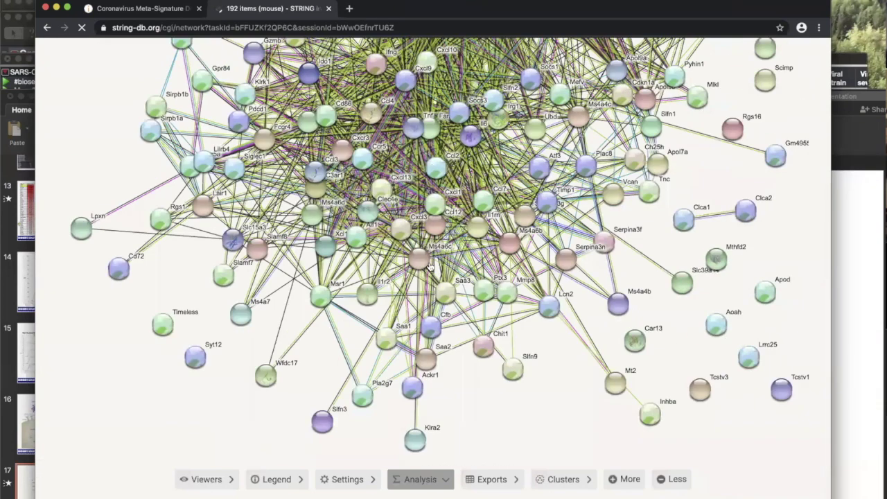
scroll(430, 266, up, 3)
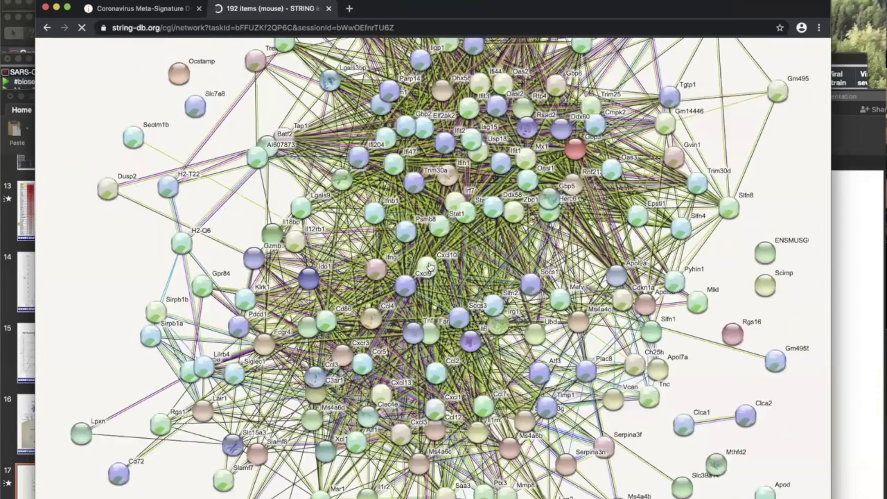
scroll(429, 266, up, 3)
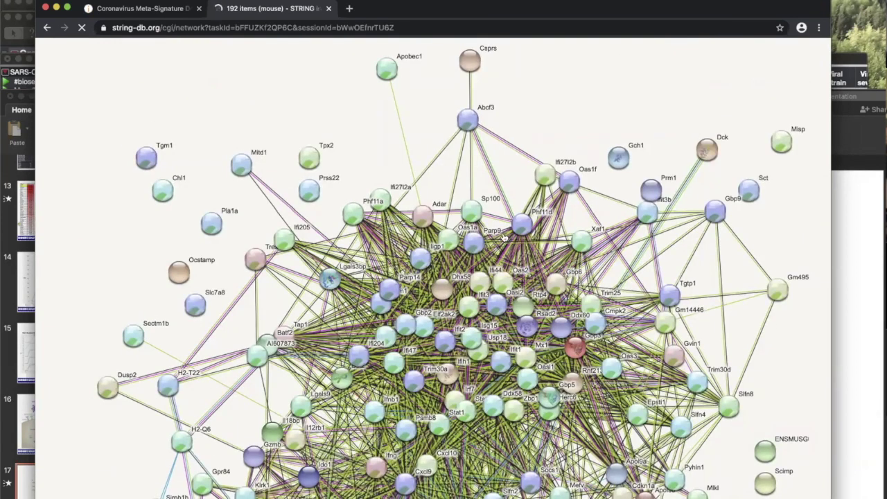
scroll(504, 237, down, 1)
scroll(504, 237, down, 9)
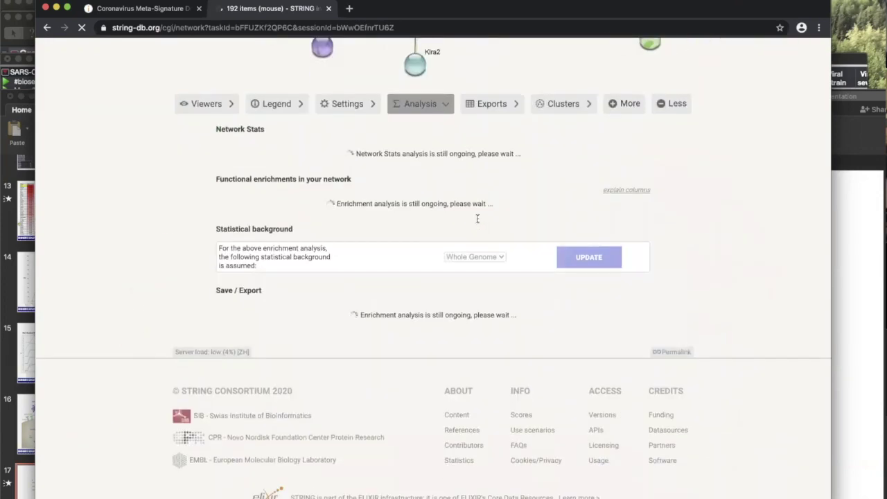
scroll(368, 219, up, 7)
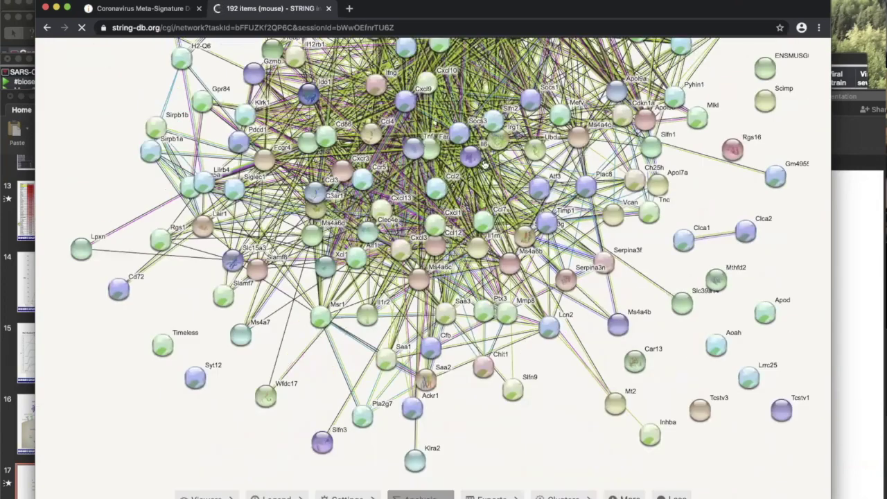
scroll(501, 152, up, 4)
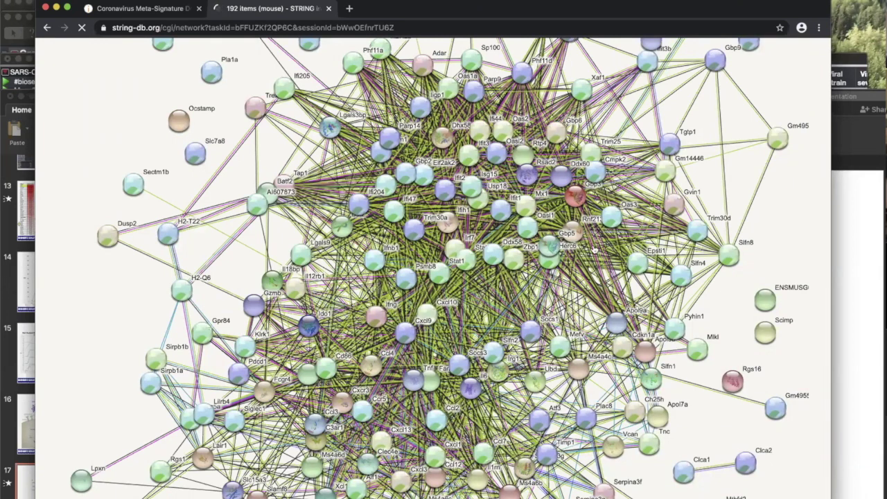
scroll(593, 250, down, 2)
scroll(593, 250, down, 1)
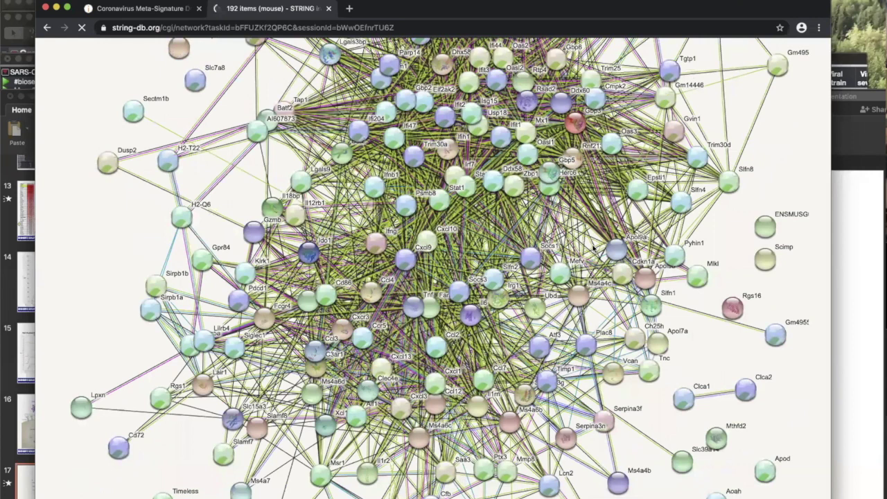
scroll(593, 248, down, 10)
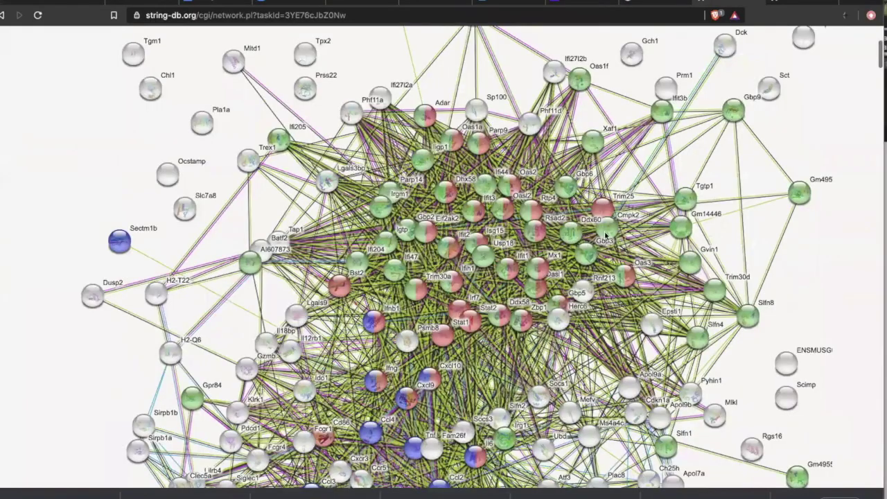
- Move the Mx1 node further to the right in the network
scroll(605, 234, down, 2)
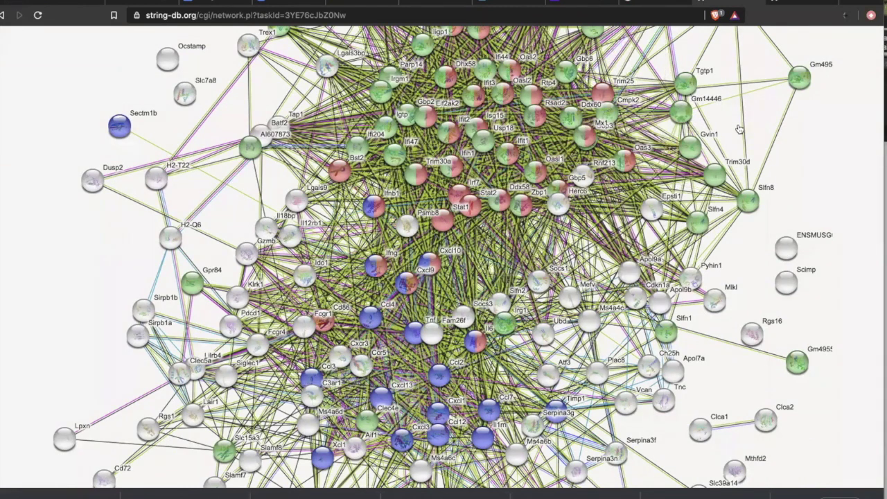
drag(739, 129, 819, 143)
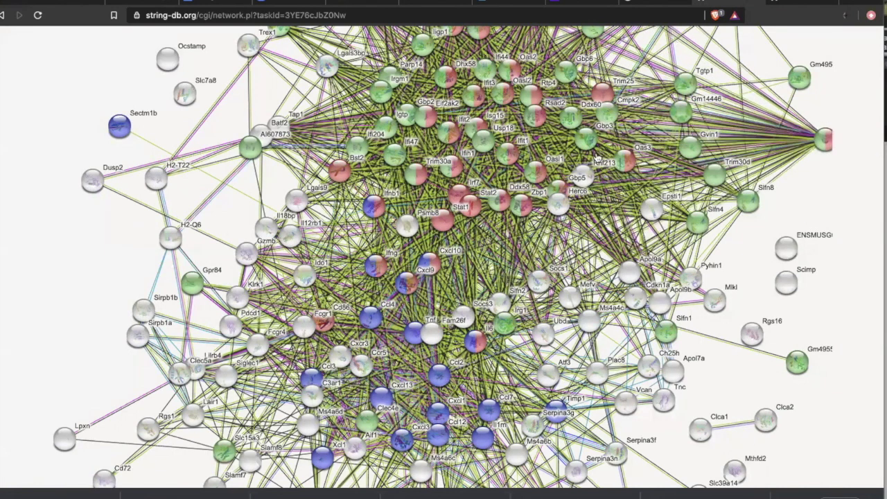
scroll(513, 158, up, 1)
- Bring up network stats: 2207 edges vs 223 expected, PPI enrichment p-value below 1.0e-16
scroll(512, 158, up, 3)
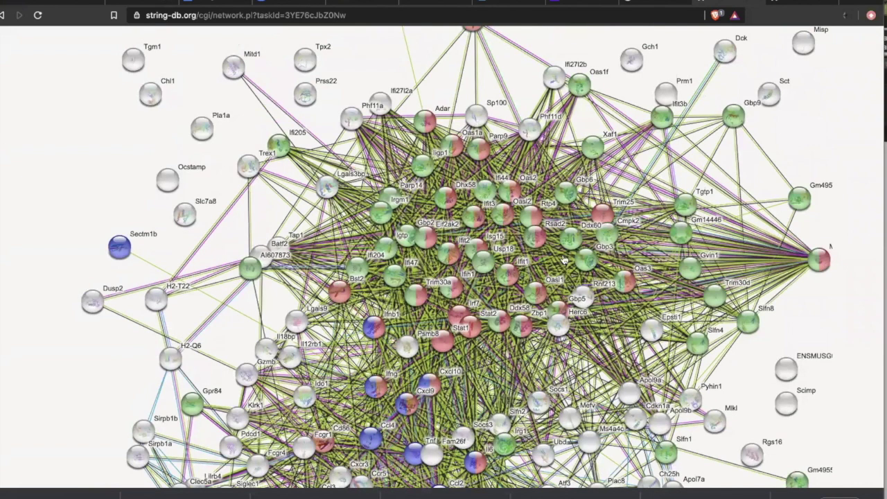
scroll(535, 272, down, 3)
scroll(417, 153, down, 10)
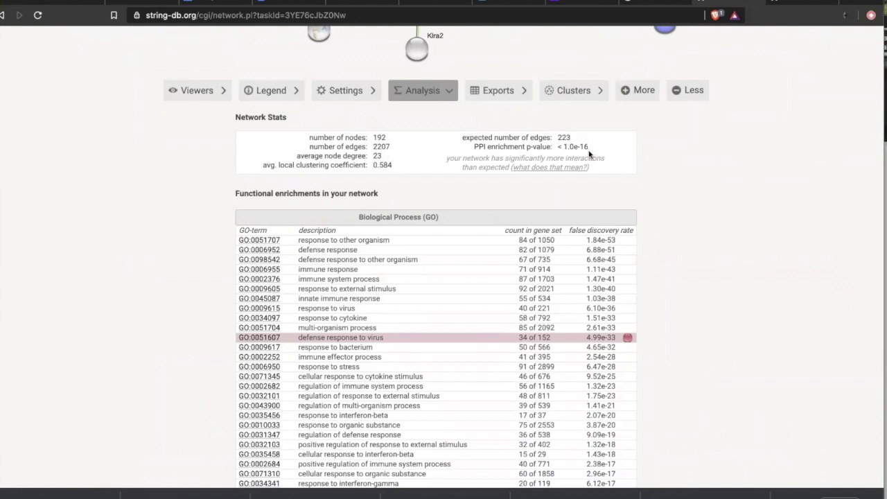
scroll(584, 141, up, 3)
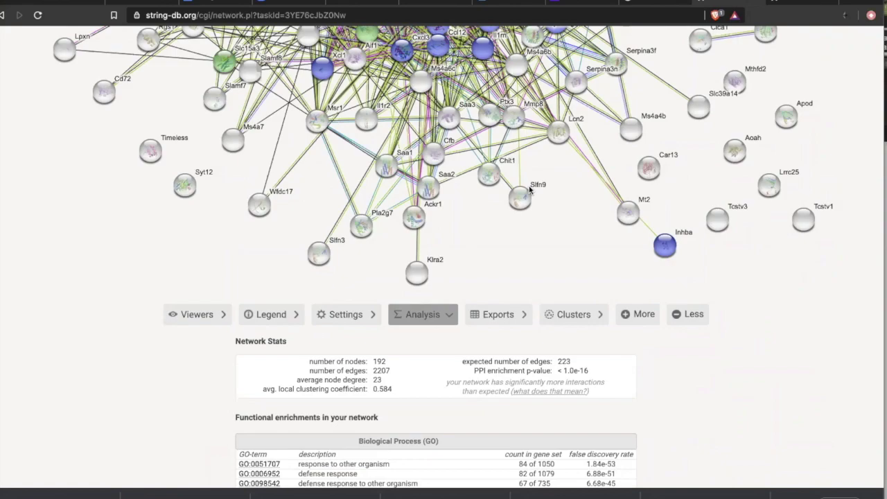
scroll(529, 187, up, 3)
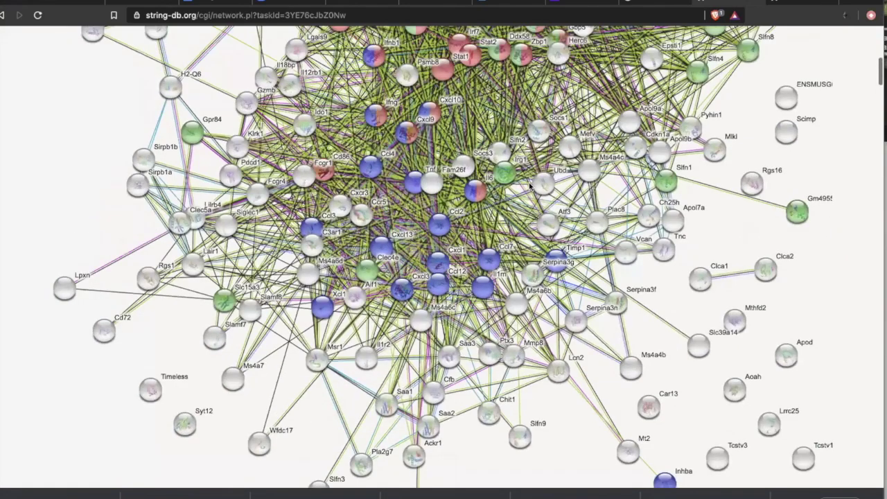
scroll(529, 182, up, 4)
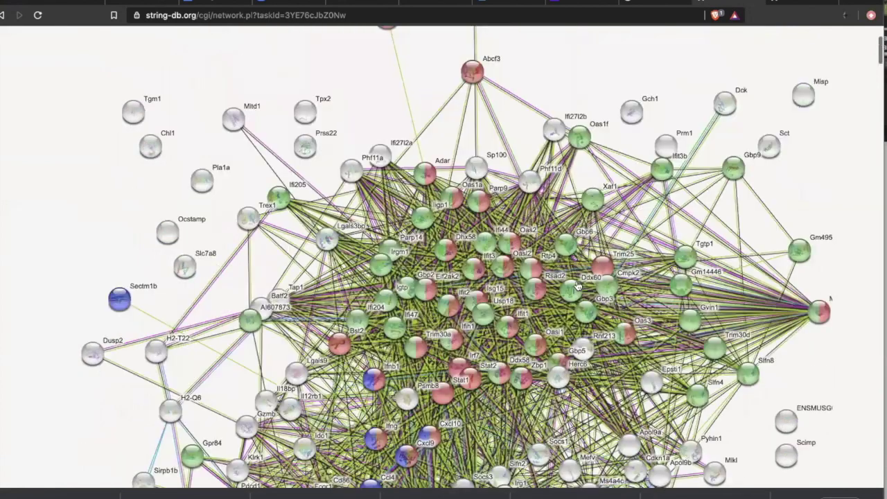
scroll(577, 286, down, 2)
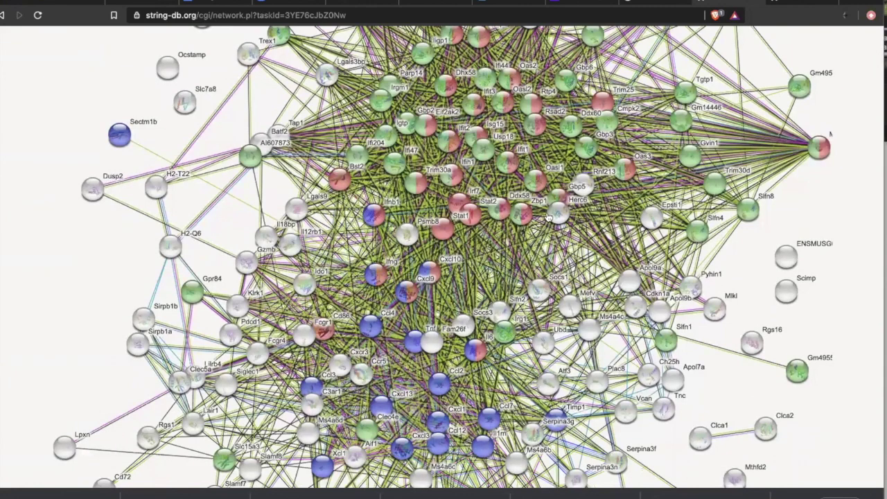
scroll(548, 217, down, 4)
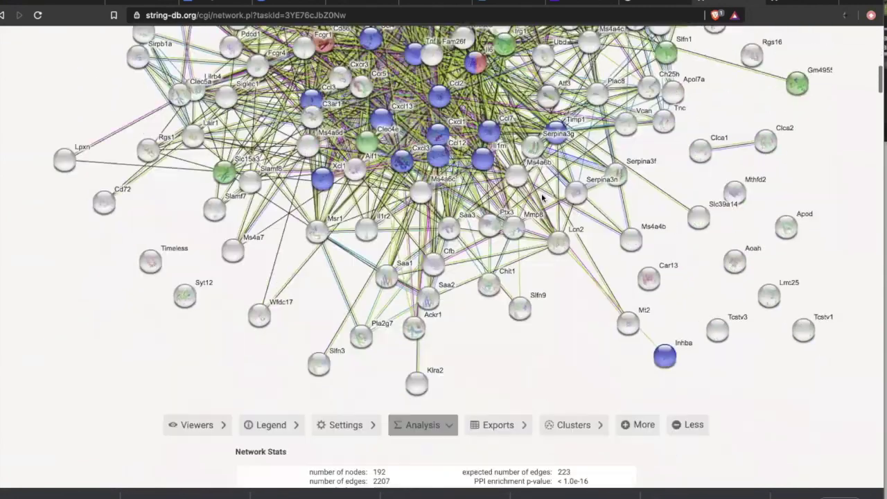
scroll(543, 198, down, 6)
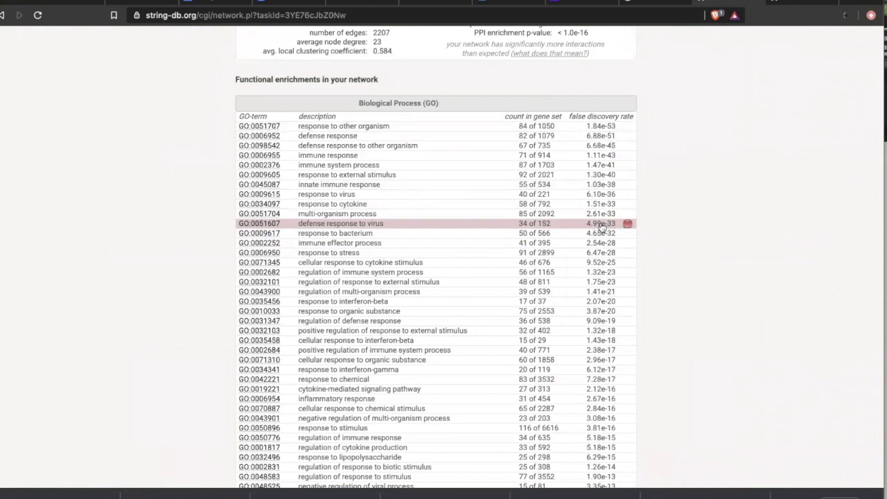
- Review the CL:7660 antiviral cluster (53 of 115 genes), then the KEGG, Reactome and UniProt keyword tables
scroll(602, 225, down, 10)
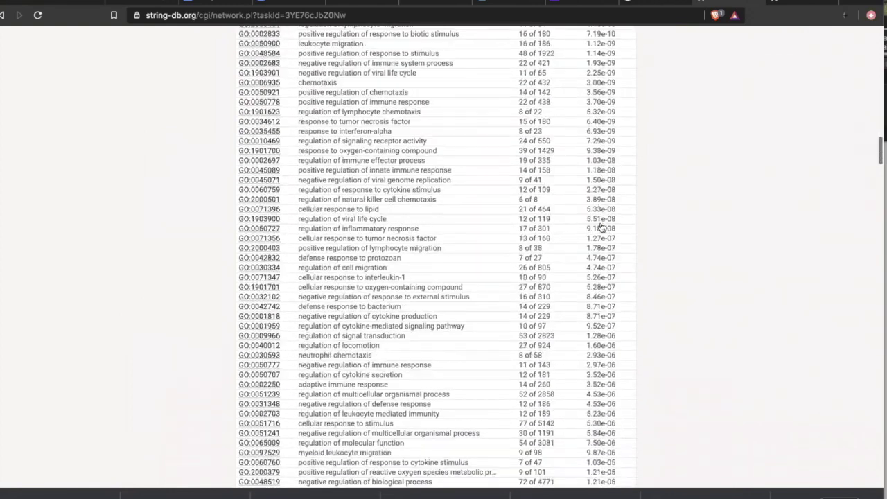
scroll(601, 228, down, 15)
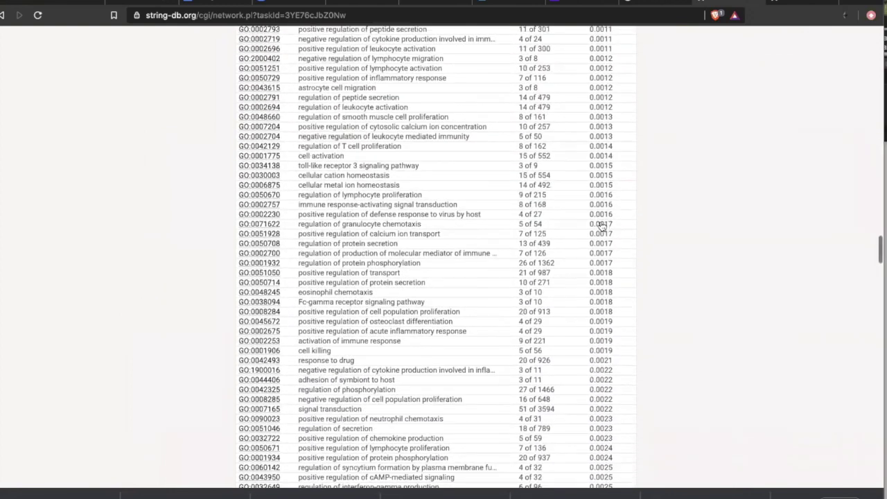
scroll(602, 226, down, 1)
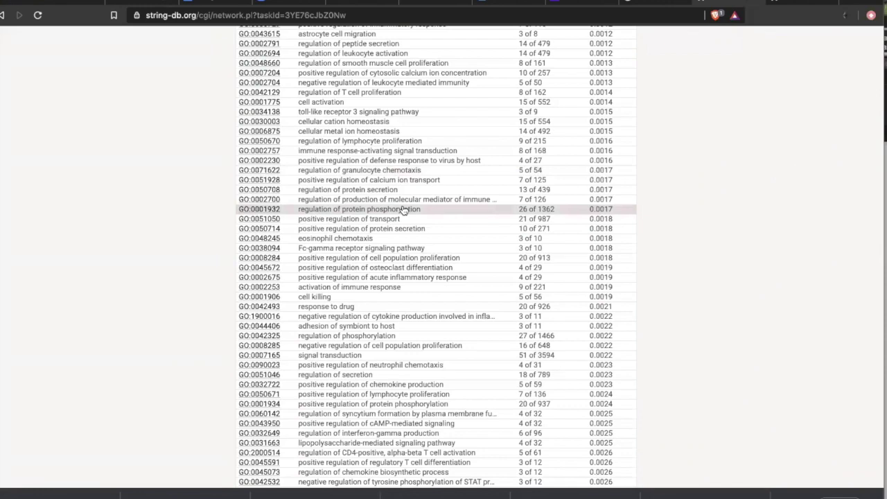
scroll(404, 210, down, 15)
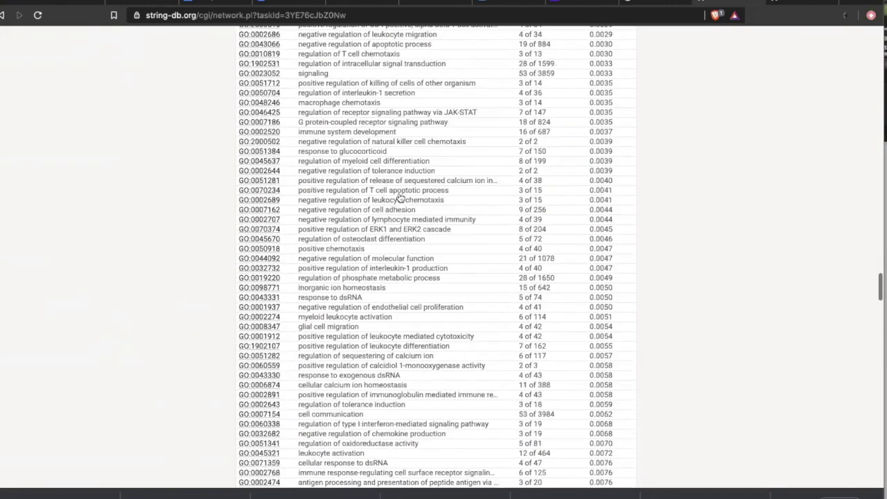
scroll(400, 198, down, 20)
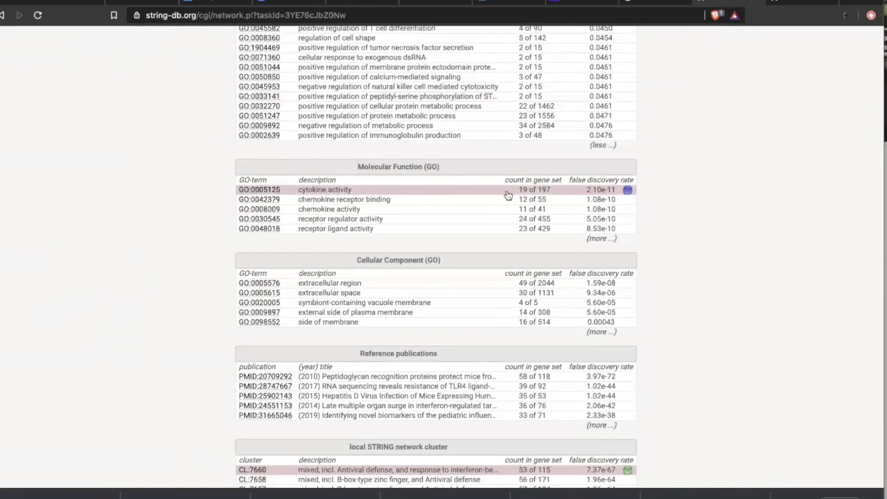
scroll(535, 212, down, 5)
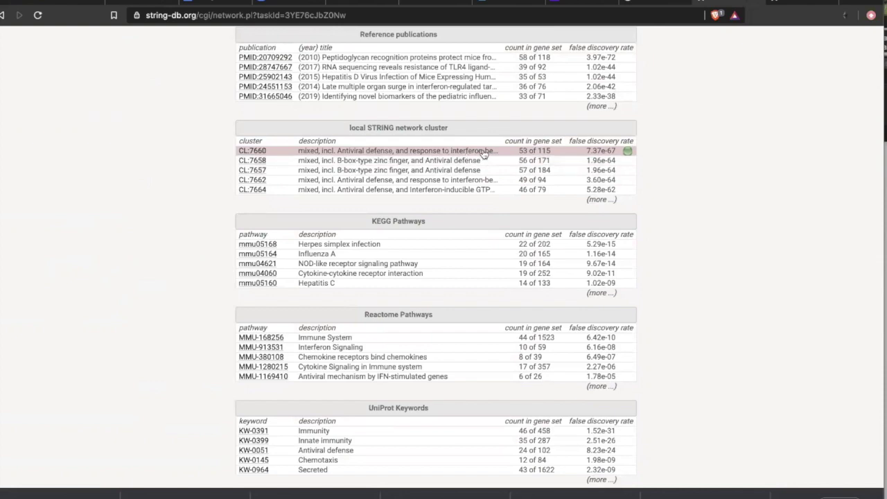
- Back at the graph, pull the Mx1 node slightly left so it sits in view
scroll(483, 154, up, 2)
scroll(483, 153, up, 20)
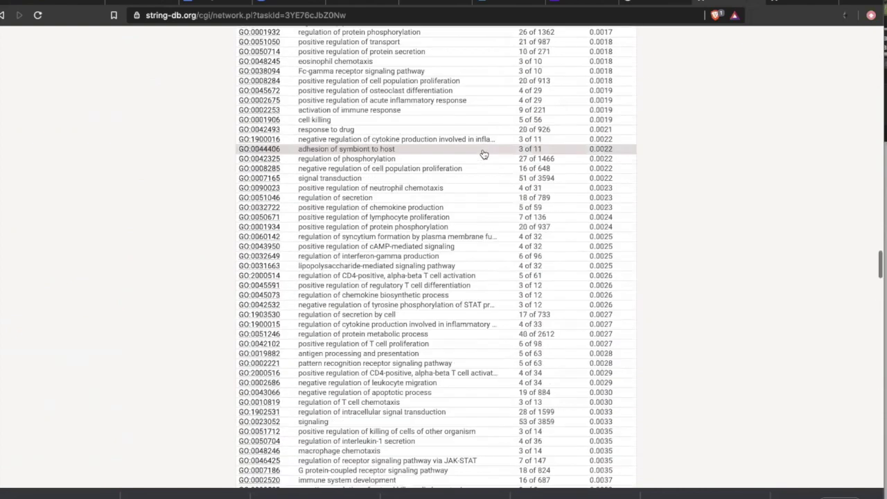
scroll(484, 154, up, 20)
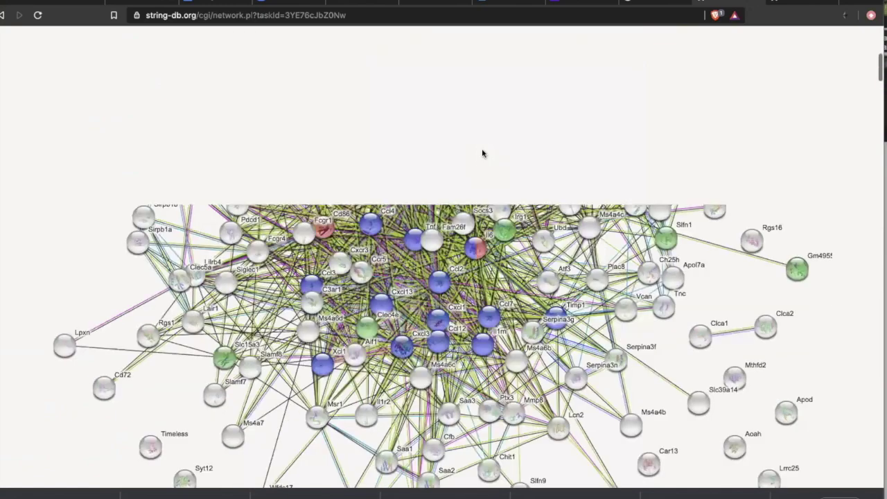
scroll(678, 113, up, 2)
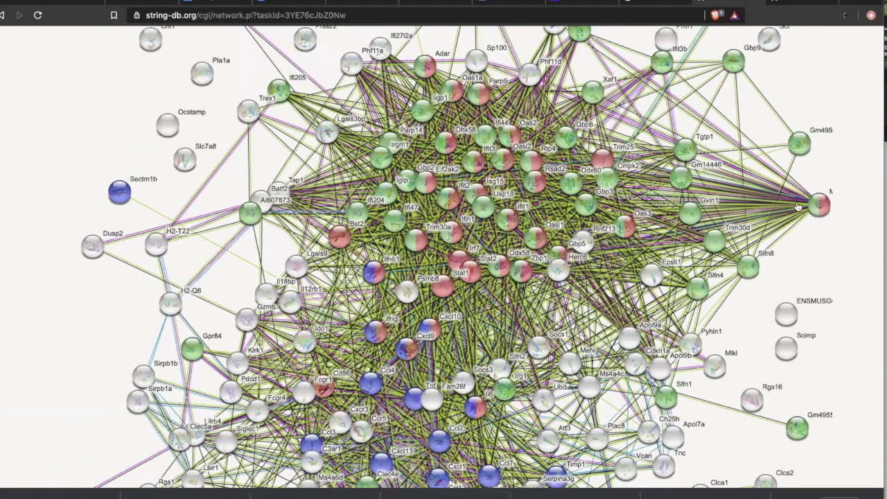
drag(792, 206, 763, 202)
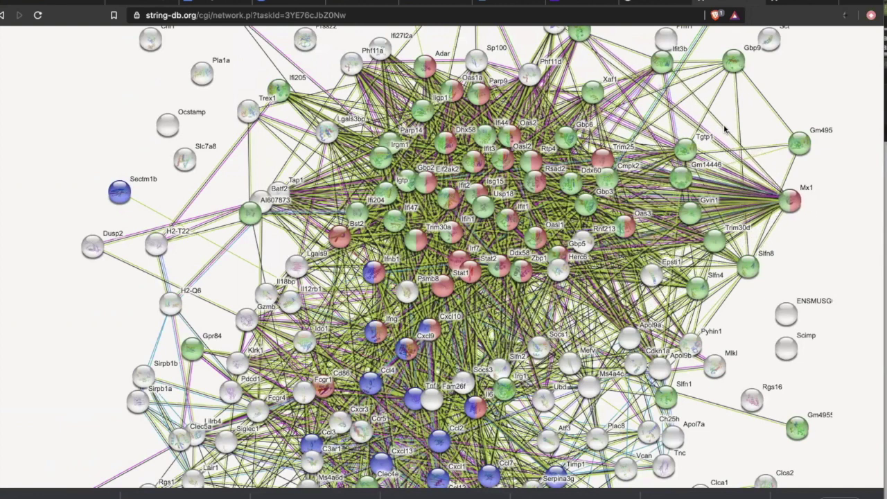
- Inspect two interaction edges in their Interaction popups, closing each afterwards
click(724, 129)
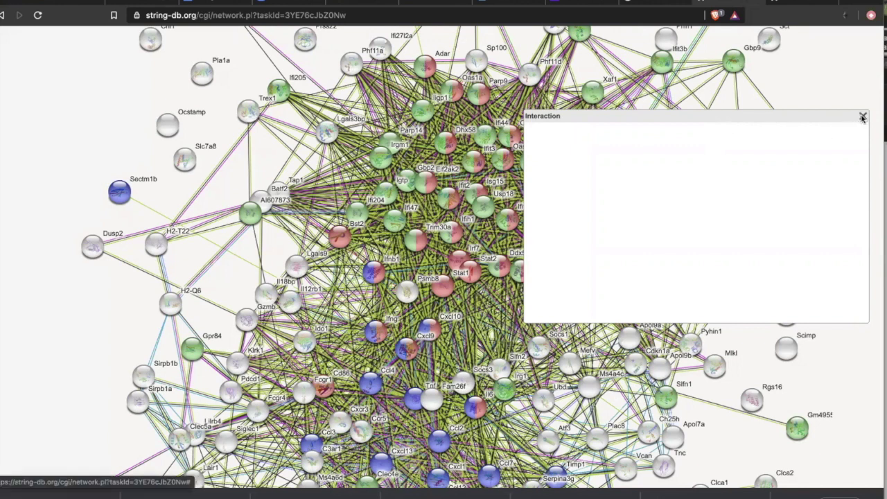
click(862, 116)
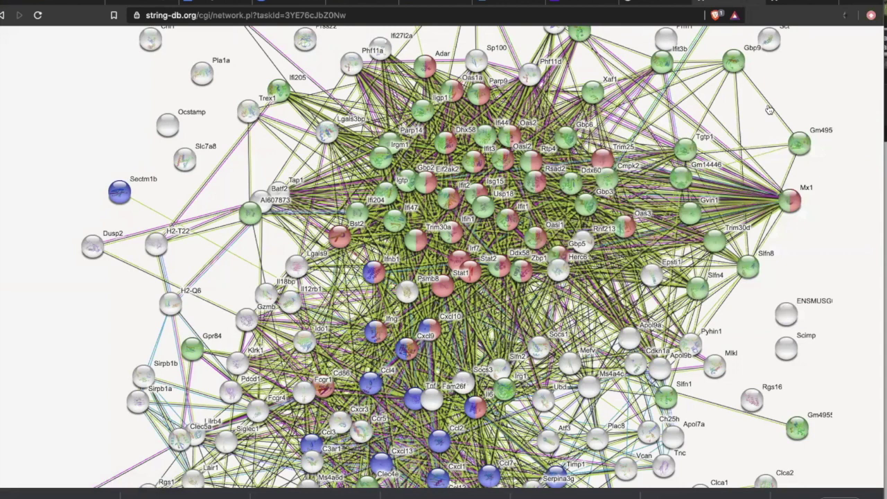
click(768, 109)
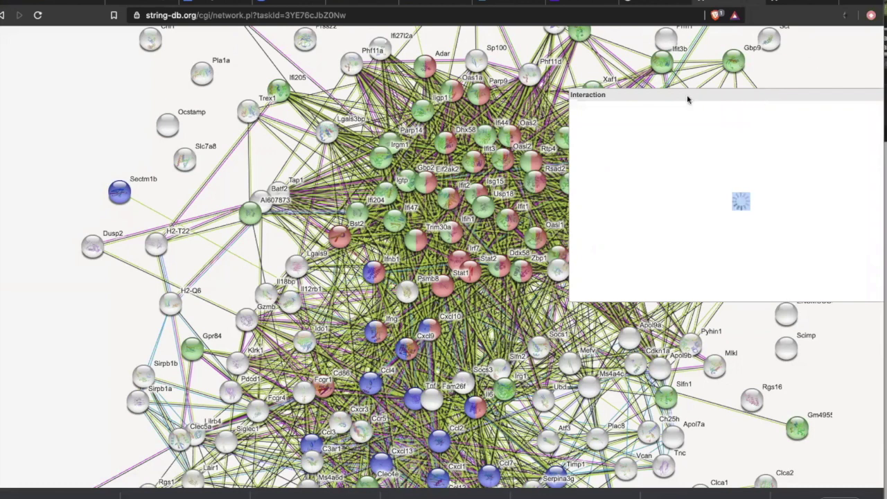
click(443, 262)
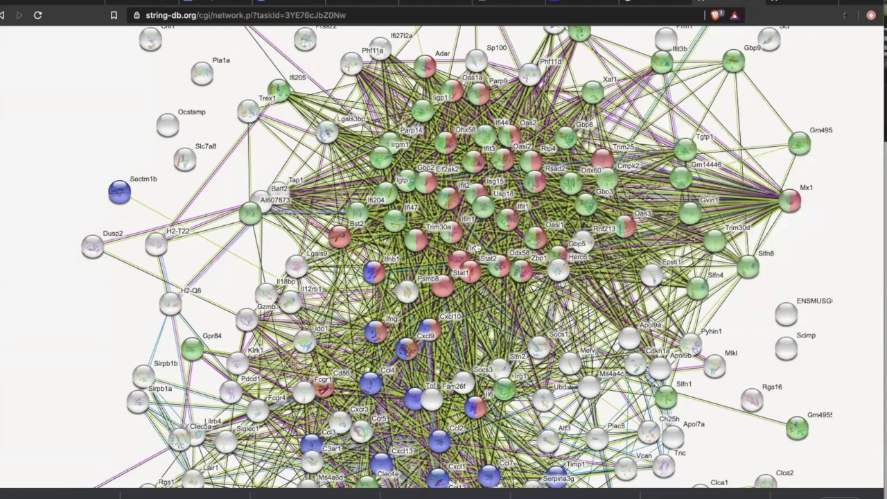
- Browse the Exports tab's download list and interaction table, then return to the 192-protein graph
scroll(489, 235, down, 2)
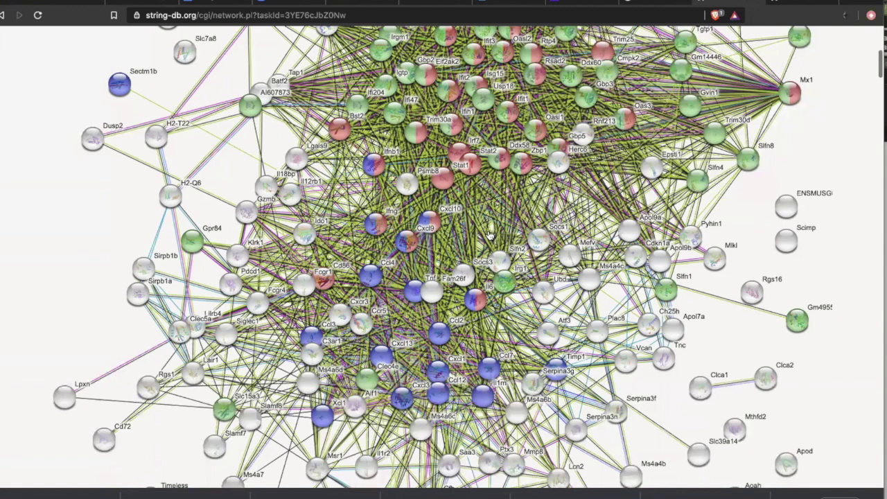
scroll(488, 236, down, 5)
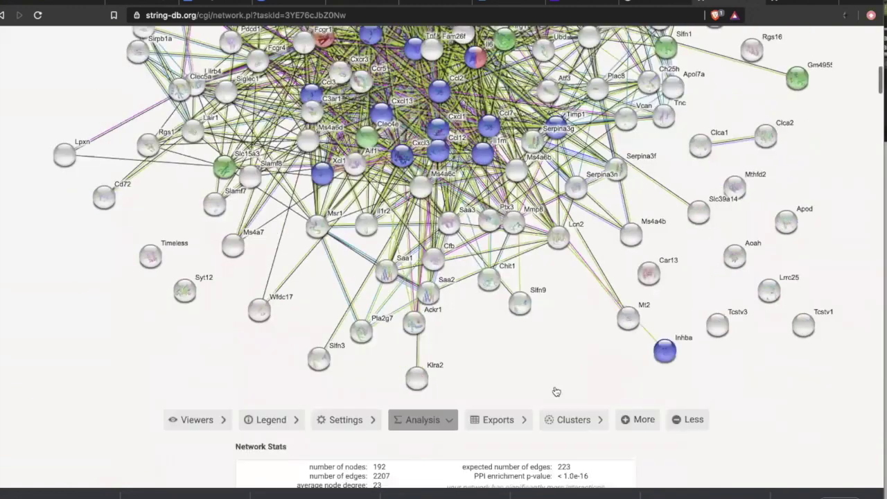
scroll(556, 392, down, 1)
click(513, 373)
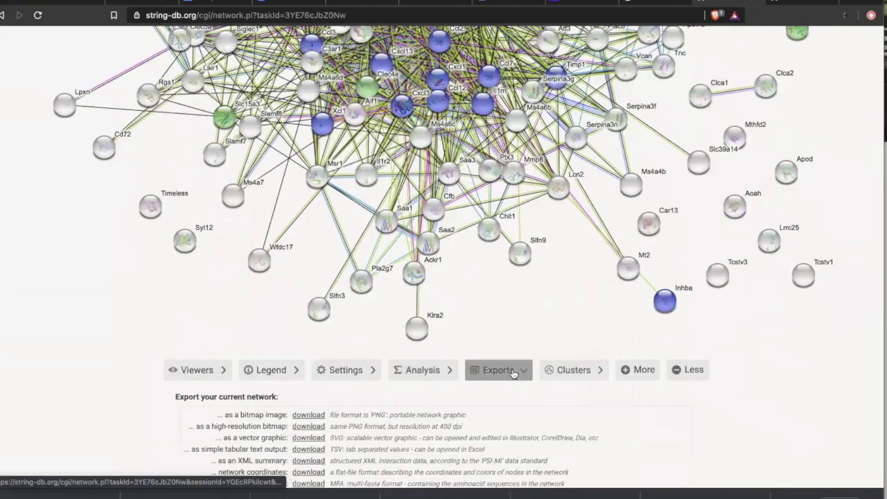
scroll(512, 367, down, 5)
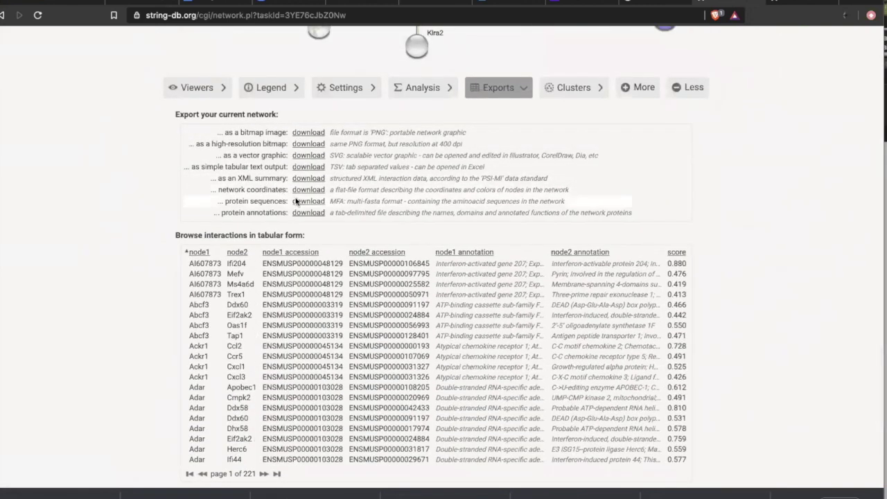
scroll(295, 200, down, 3)
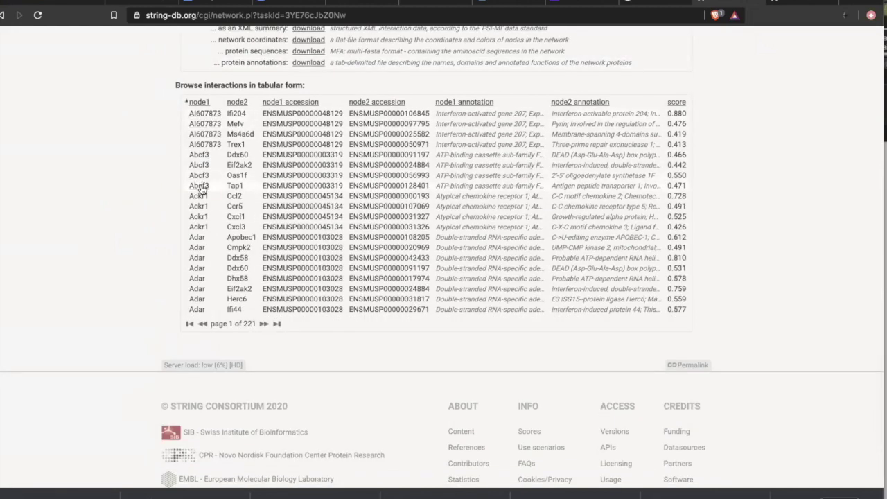
scroll(201, 190, up, 10)
scroll(601, 268, up, 3)
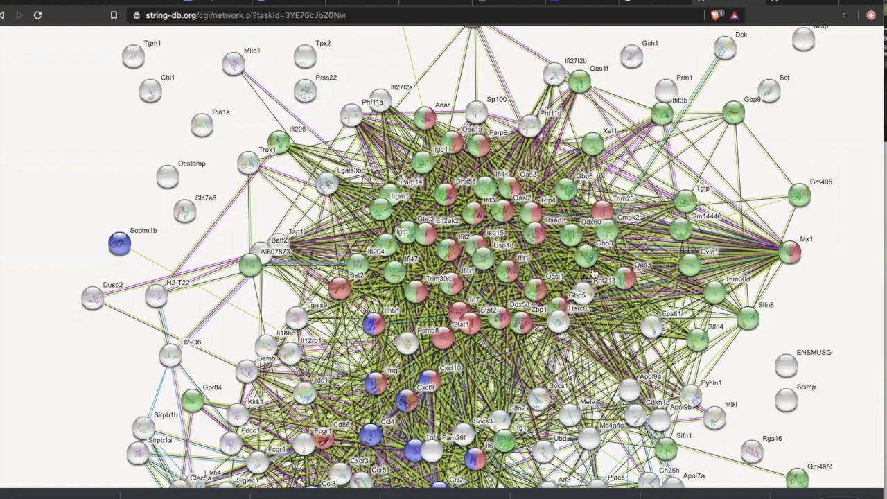
scroll(594, 273, down, 1)
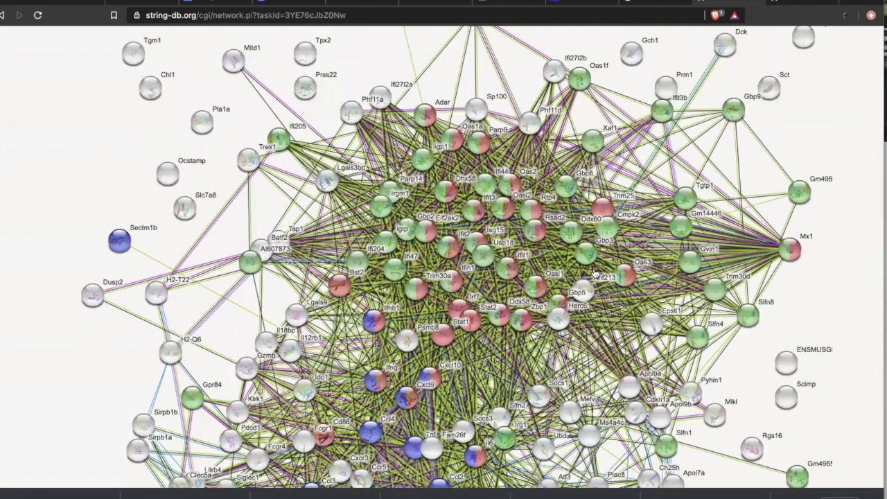
scroll(593, 273, down, 2)
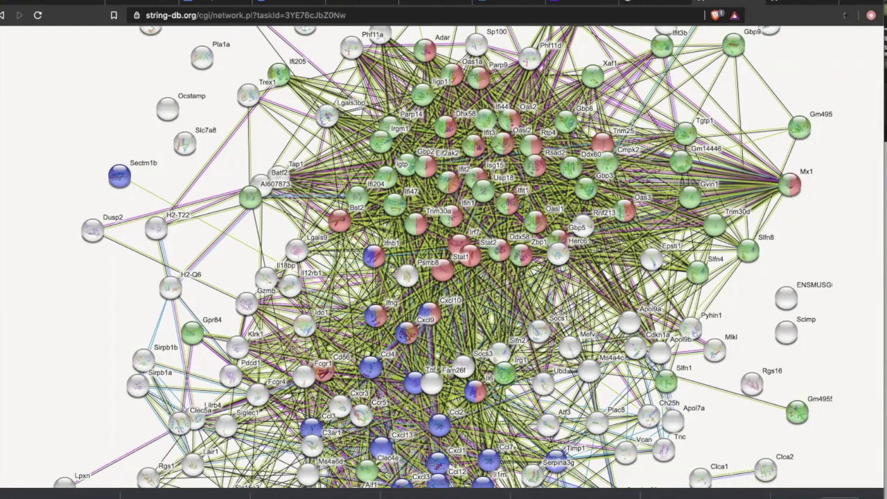
- Switch to the down-regulated gene network page and bring its graph into view
key(super+grave)
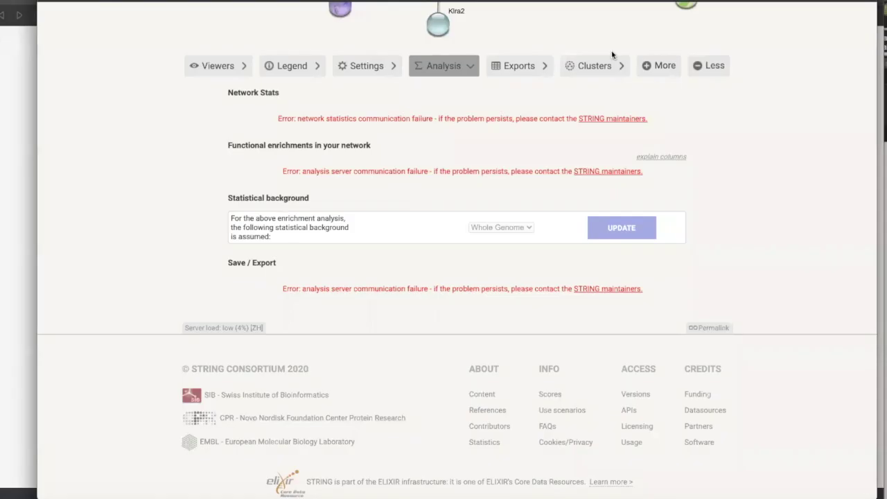
key(super+grave)
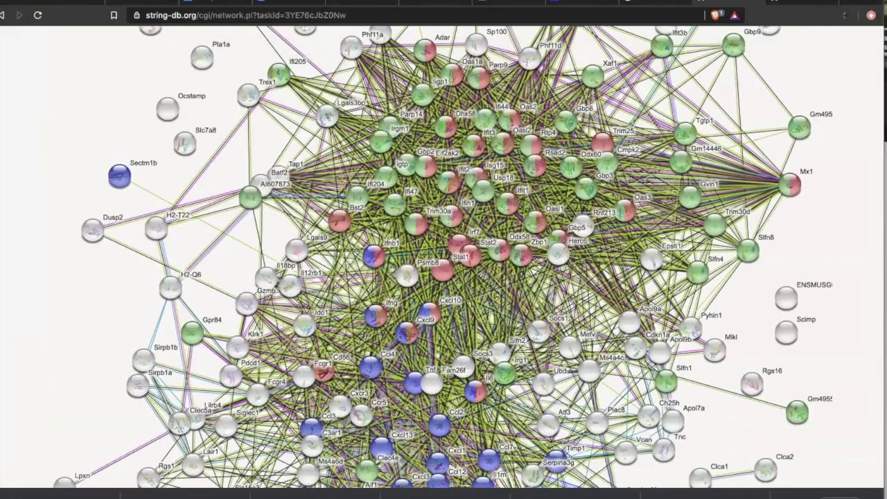
click(657, 2)
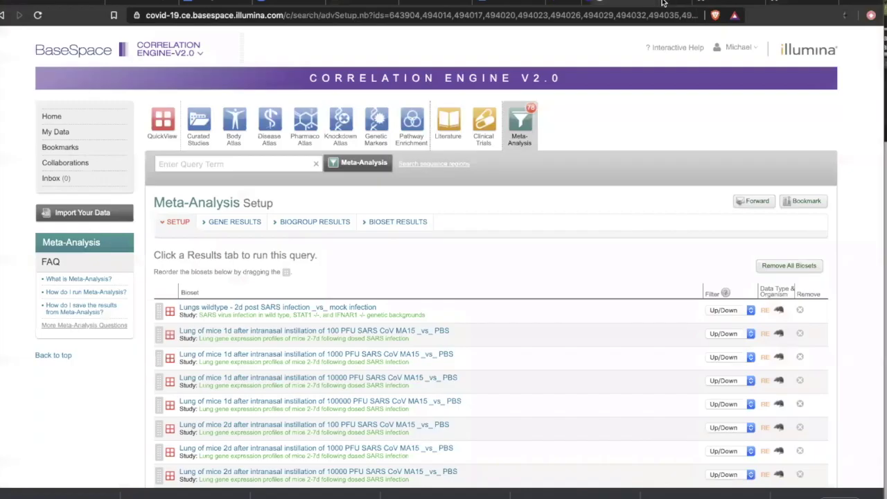
key(super+grave)
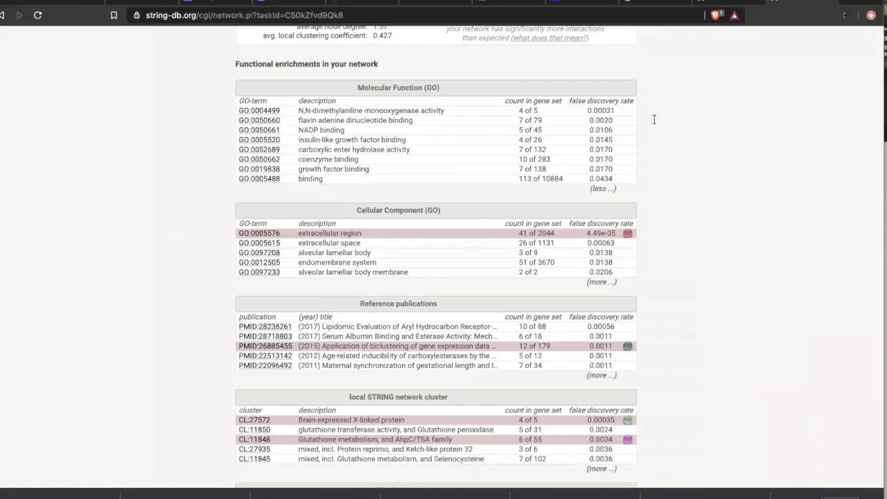
scroll(653, 119, up, 15)
scroll(546, 226, down, 5)
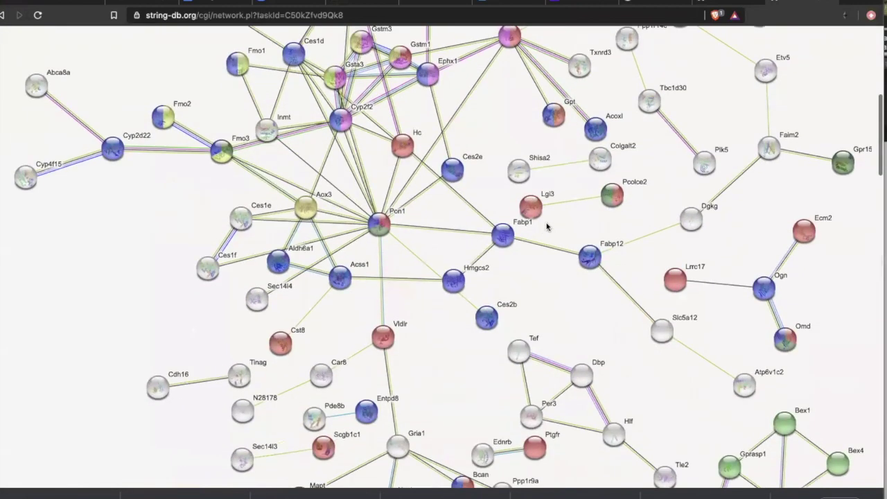
scroll(547, 227, up, 2)
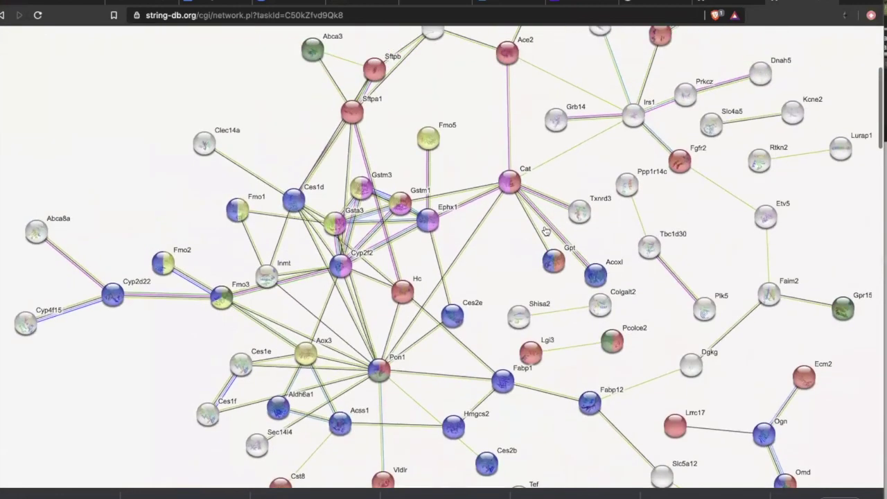
scroll(482, 344, down, 1)
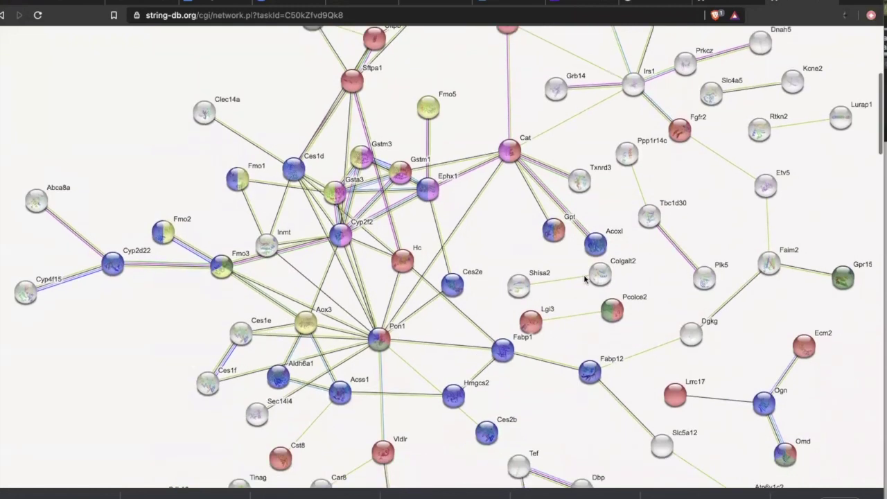
- Nudge the Cat node slightly upward and reposition the Ace2 node
drag(516, 156, 519, 143)
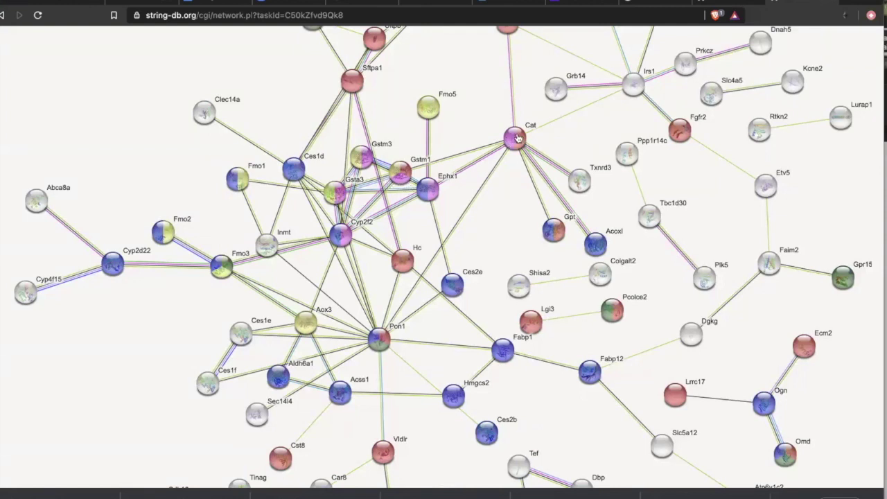
scroll(516, 137, up, 2)
scroll(523, 115, up, 3)
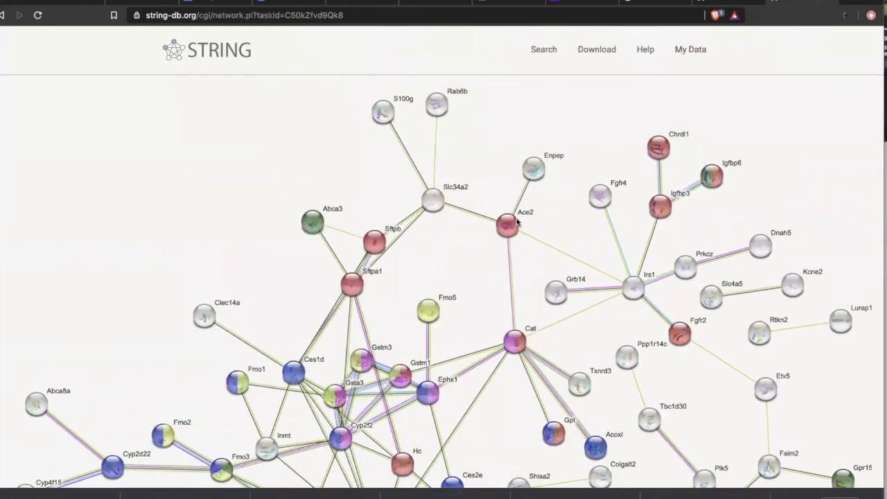
drag(506, 229, 500, 237)
- Check the Pon1 protein's details popup, then close it
scroll(500, 235, down, 1)
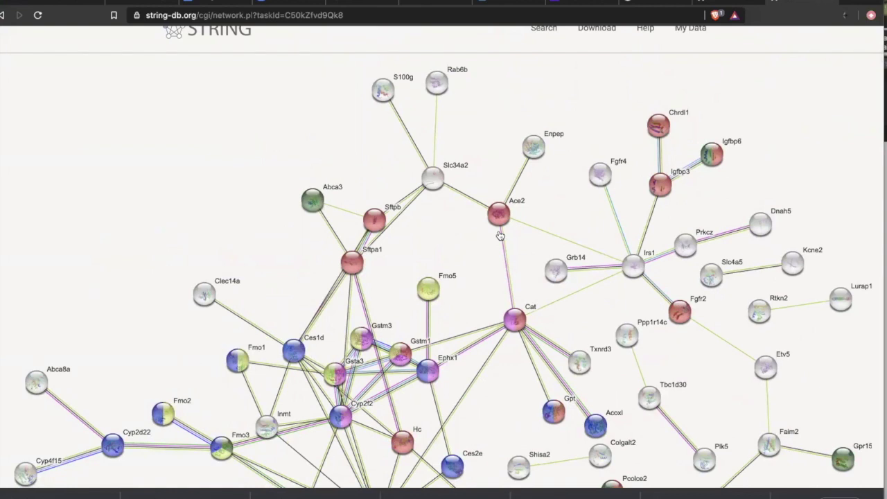
scroll(501, 254, down, 3)
scroll(526, 329, down, 7)
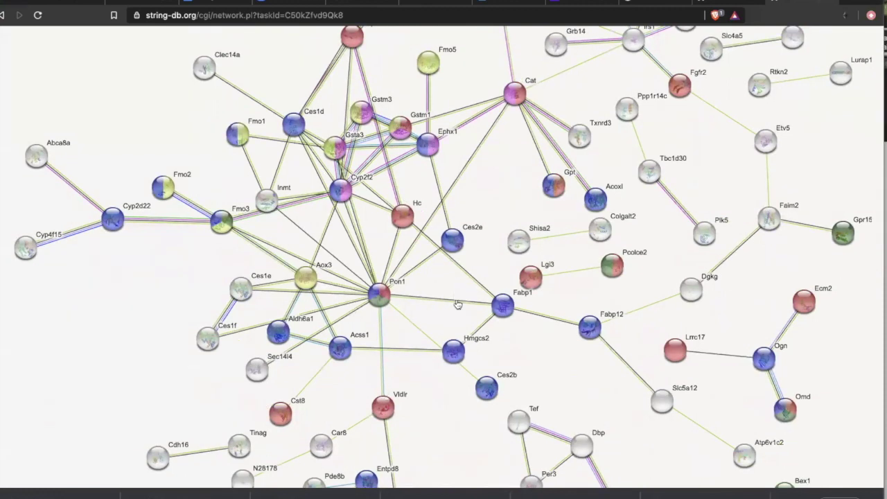
scroll(457, 304, down, 1)
click(401, 261)
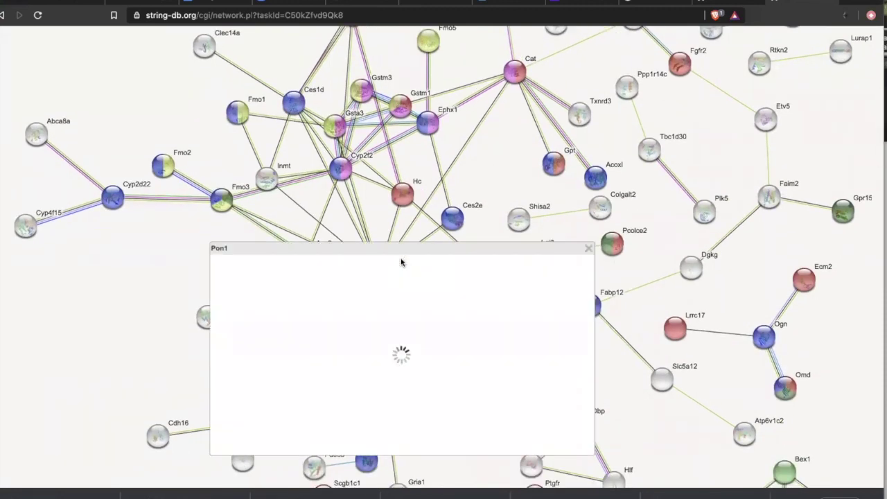
click(589, 249)
scroll(486, 221, up, 2)
scroll(486, 221, up, 2)
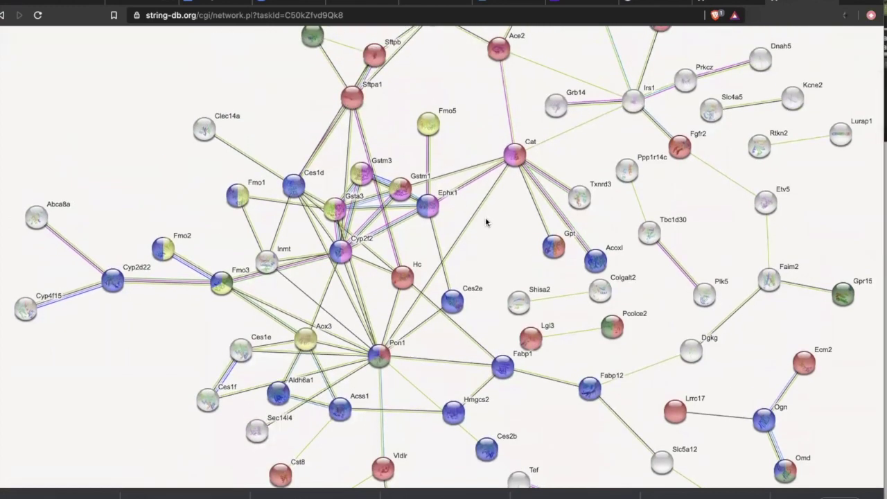
- Move the Pon1 hub node slightly upward in the down-regulated network
scroll(486, 222, down, 2)
scroll(486, 222, down, 20)
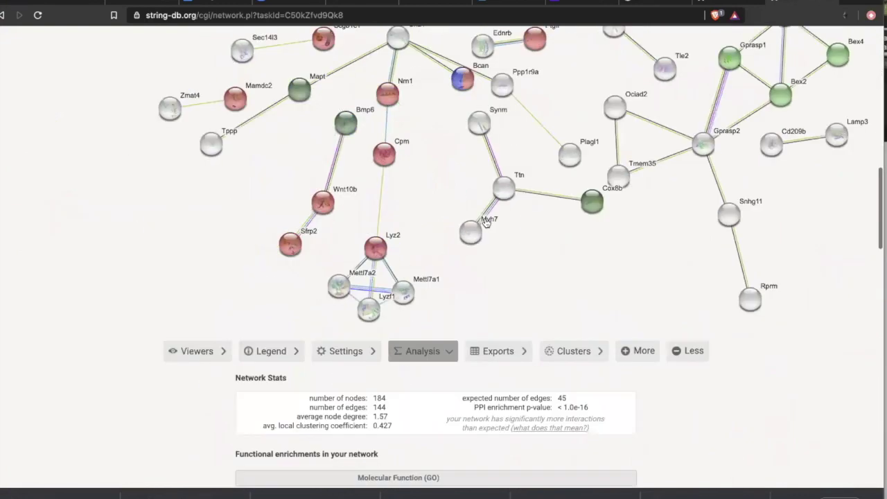
scroll(462, 174, up, 12)
scroll(460, 173, up, 10)
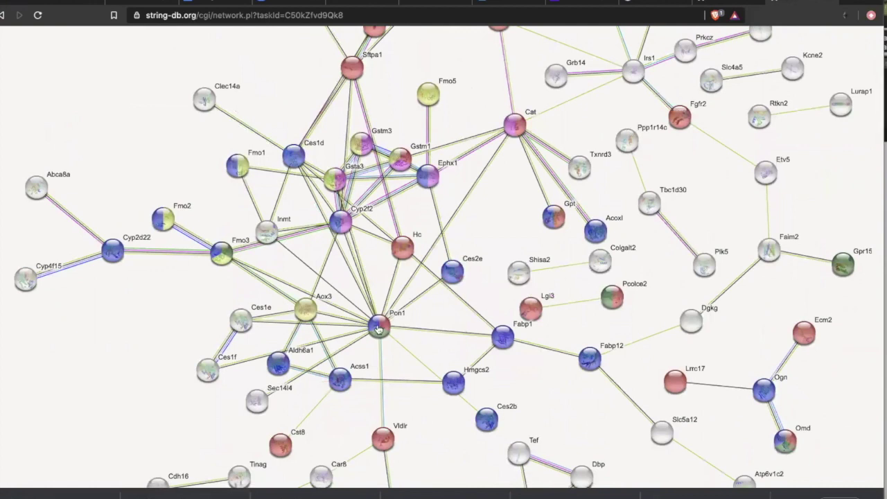
drag(376, 328, 387, 310)
- Scroll over the network around Ace2, Cat and Irs1, then back to the page top
scroll(527, 122, up, 2)
scroll(481, 373, down, 1)
scroll(483, 375, down, 3)
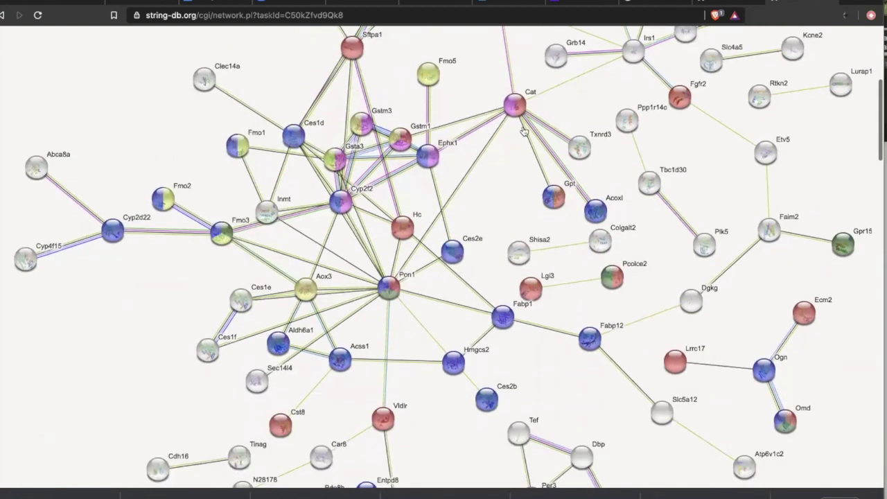
scroll(503, 125, up, 4)
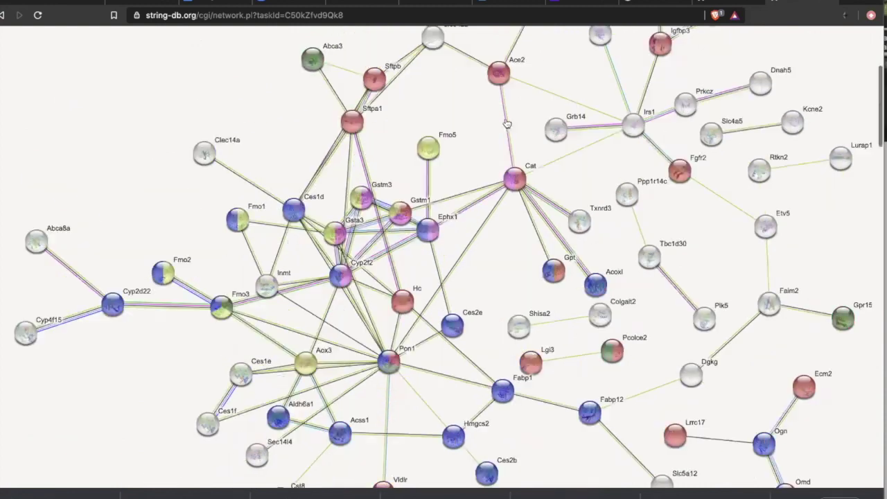
scroll(470, 72, down, 4)
scroll(470, 71, down, 4)
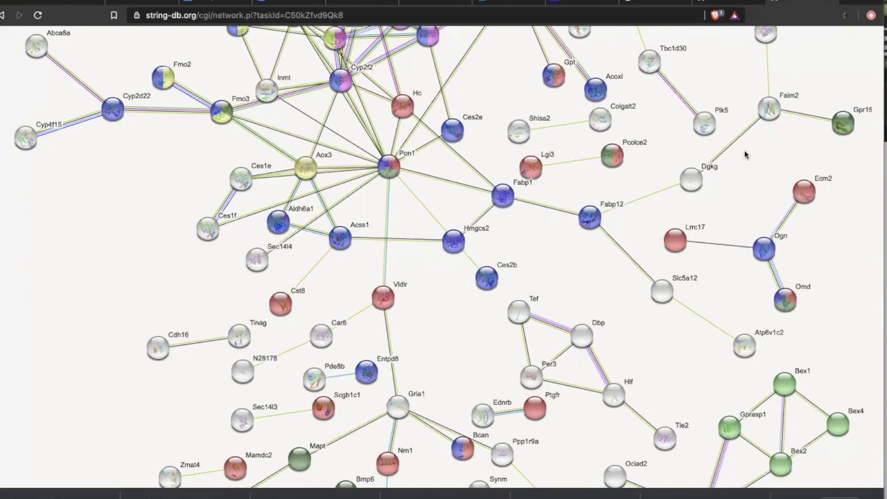
scroll(687, 154, up, 5)
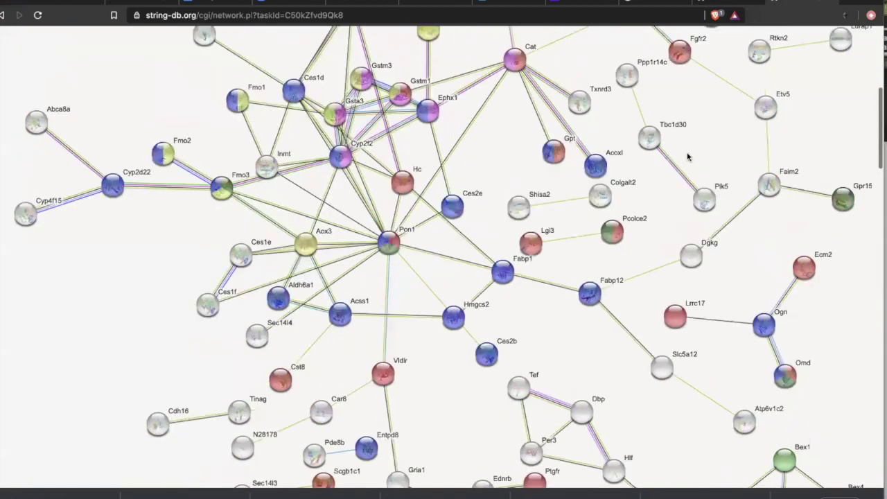
scroll(687, 157, up, 2)
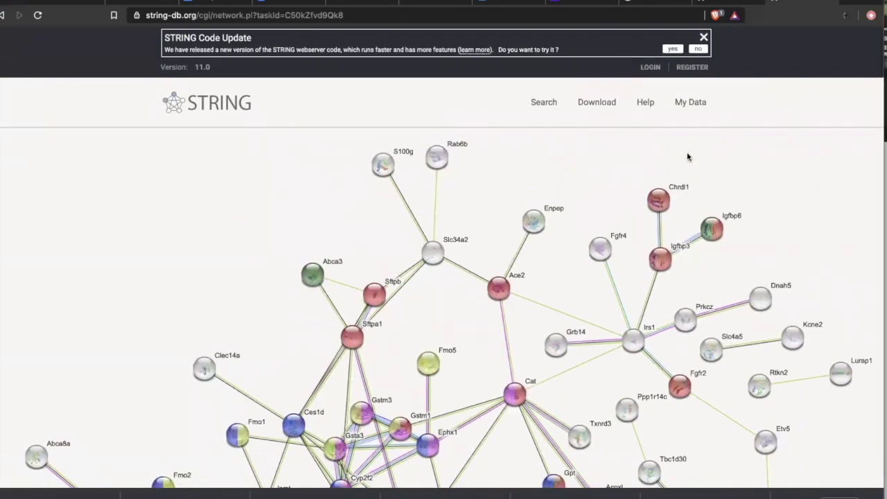